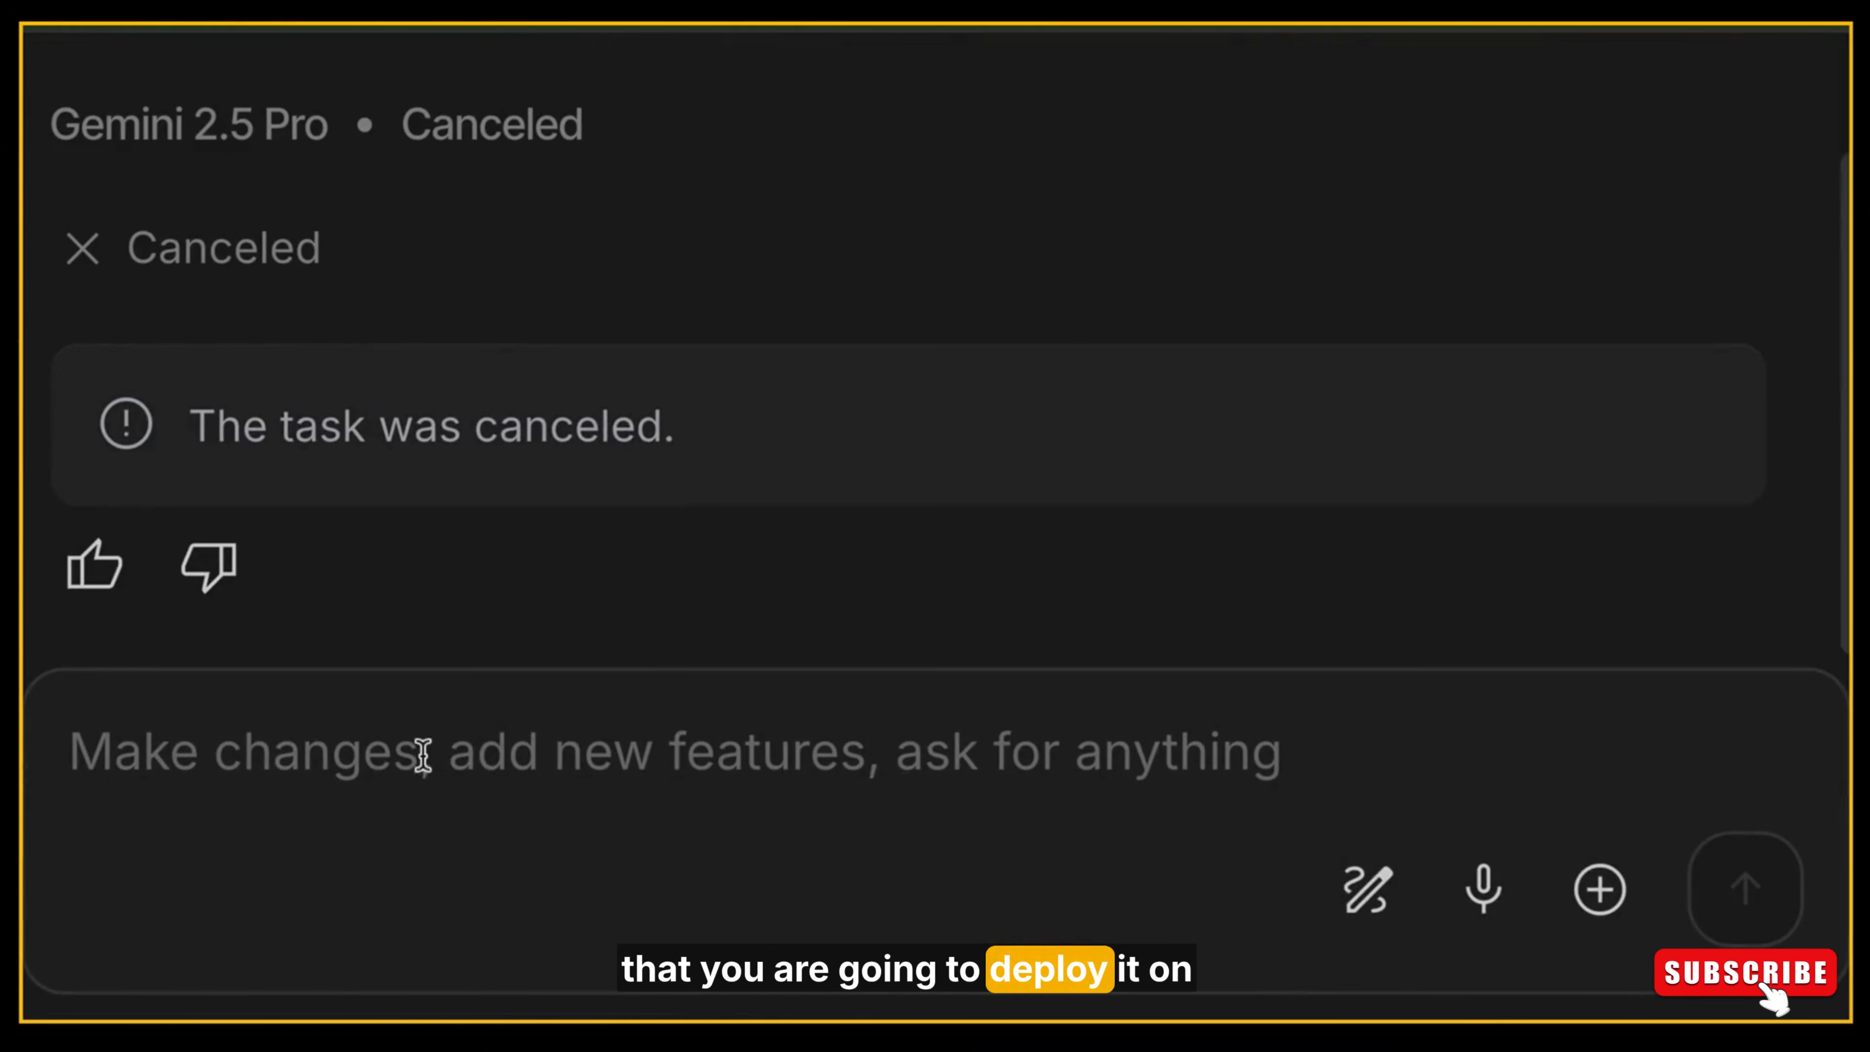
# Send the code assistant the prompt "to deploy this app on netlify make this netlify environment fridly".
pyautogui.click(424, 755)
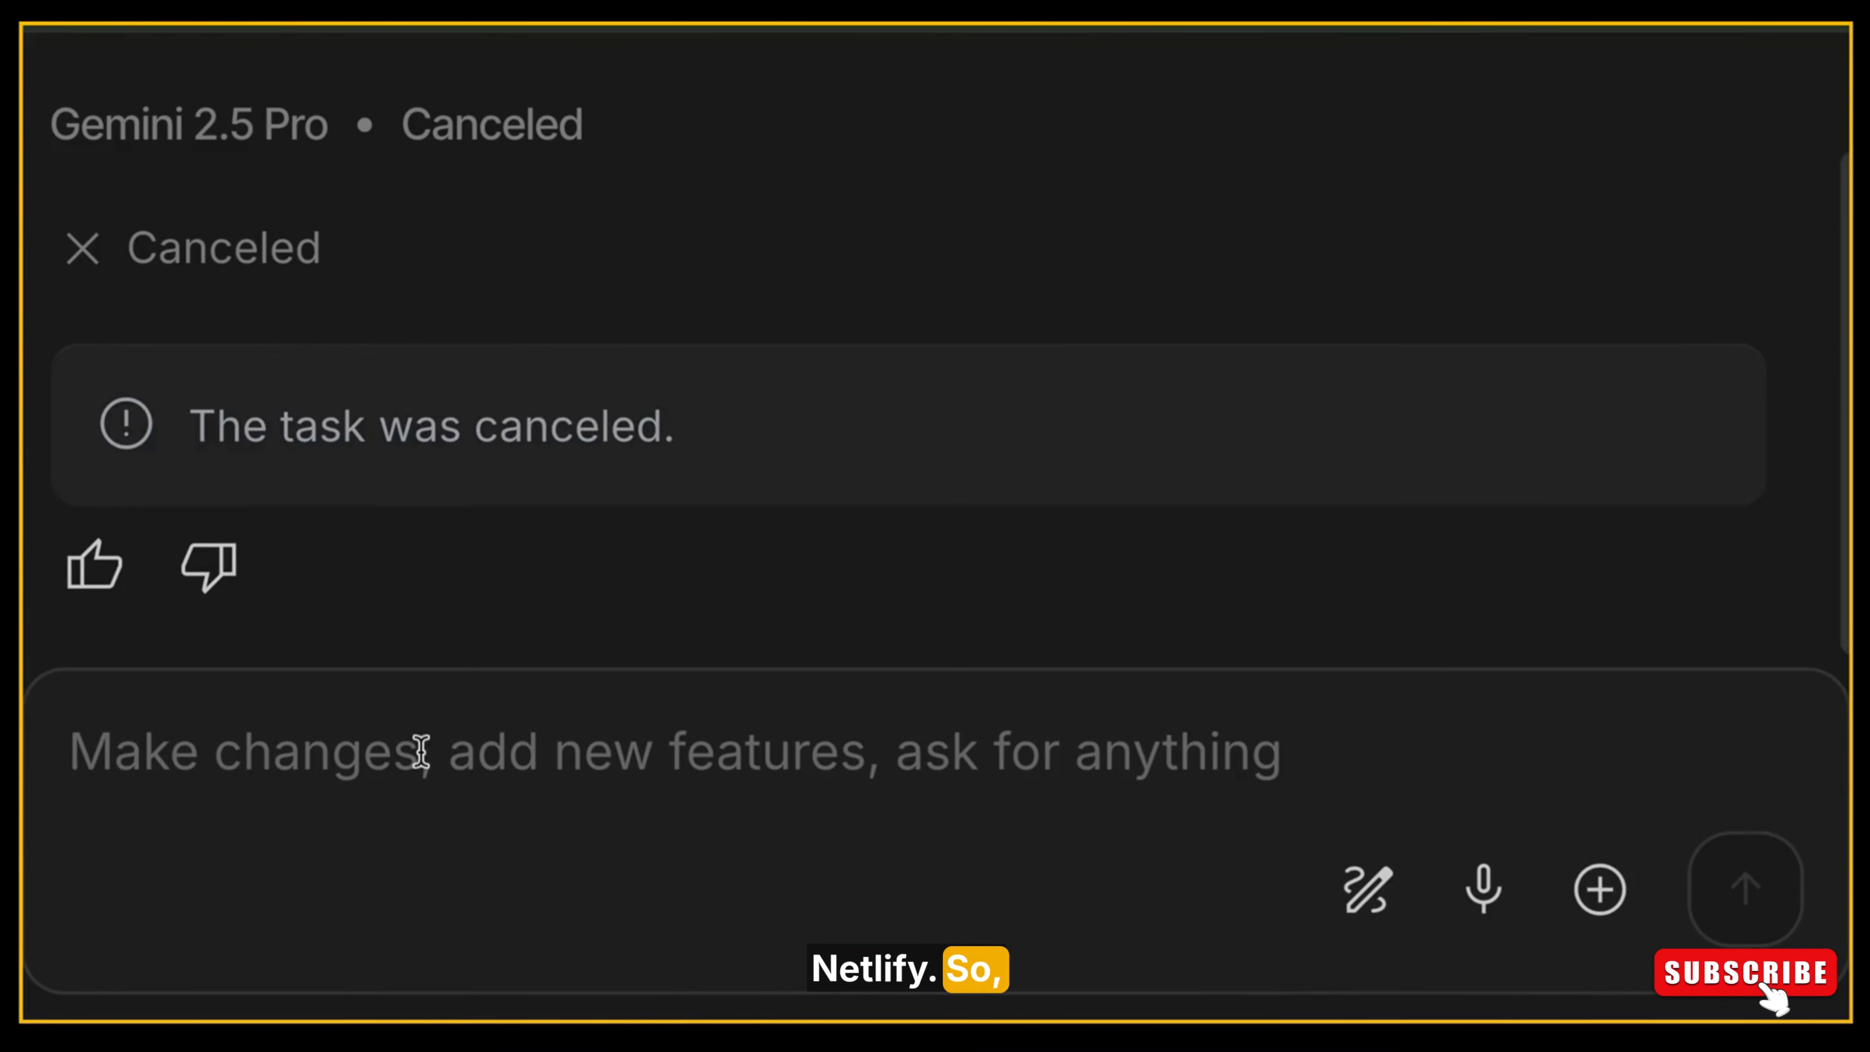
pyautogui.write('"to depploy this app on netlify make this netlify environment fridly"')
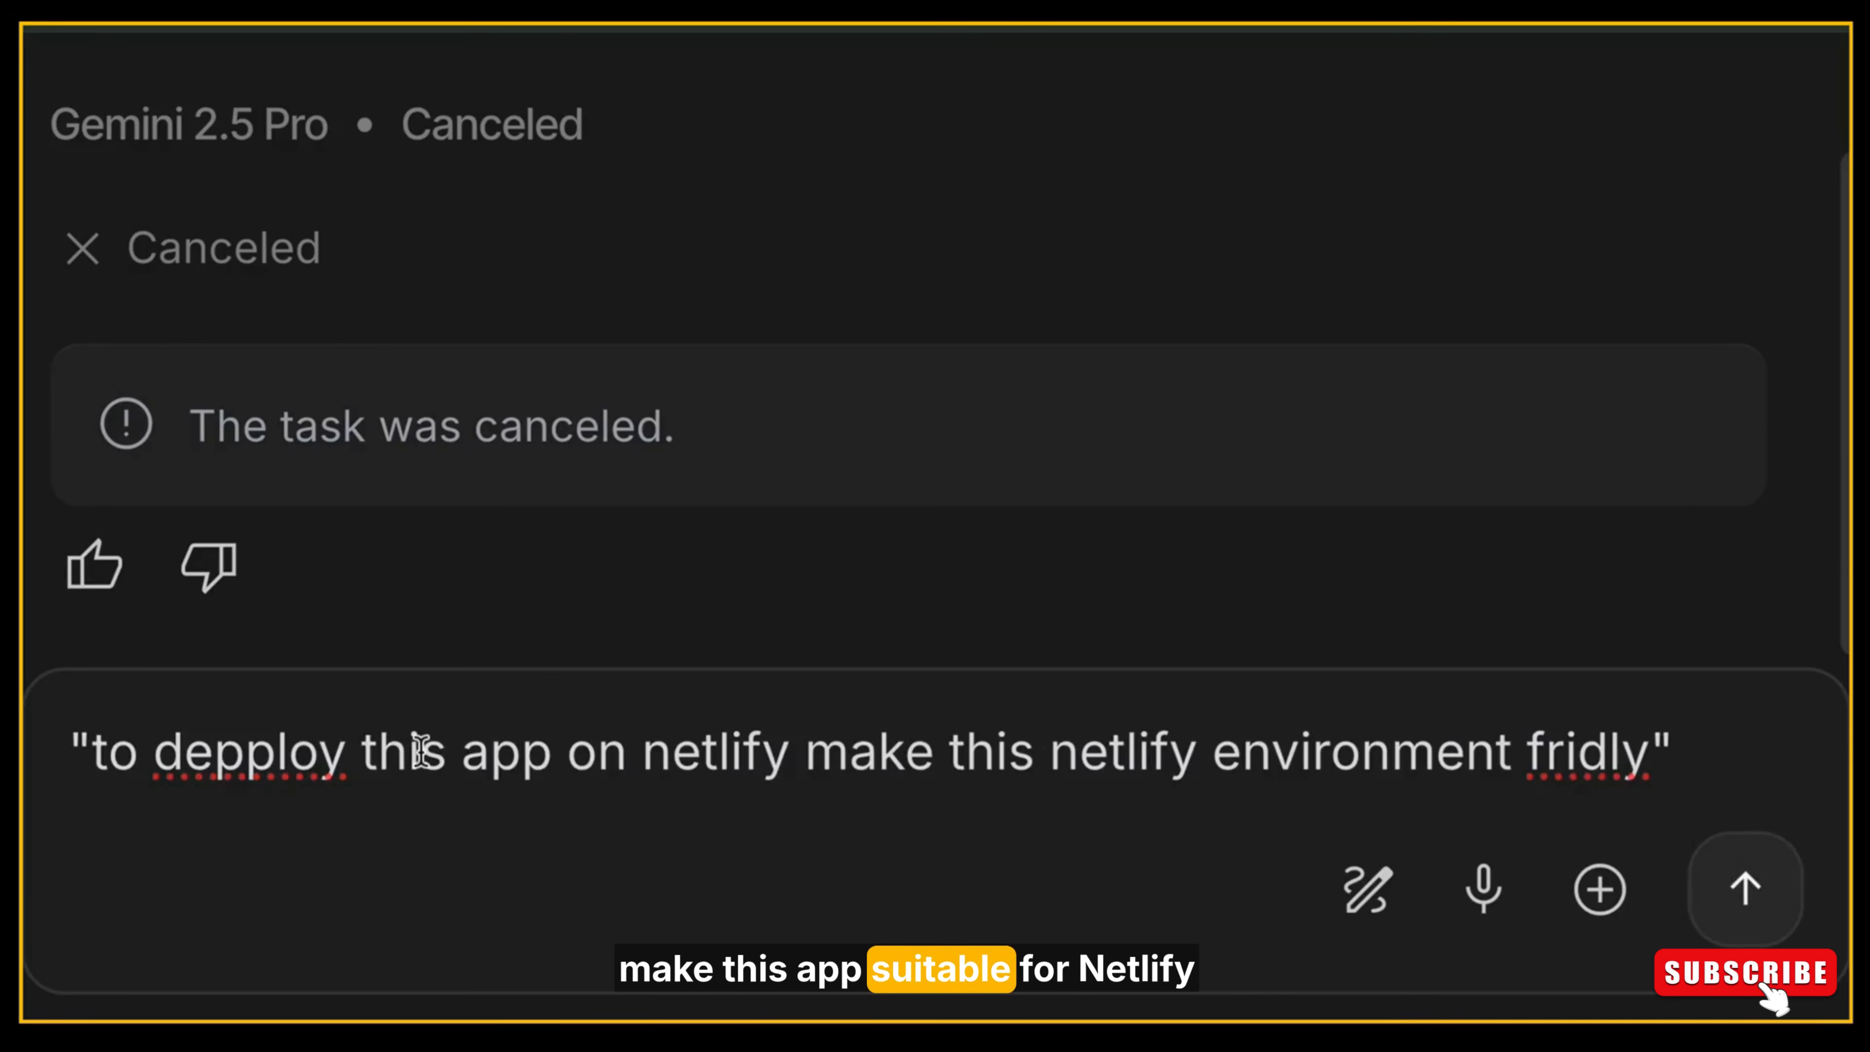
pyautogui.click(92, 751)
pyautogui.press('BackSpace')
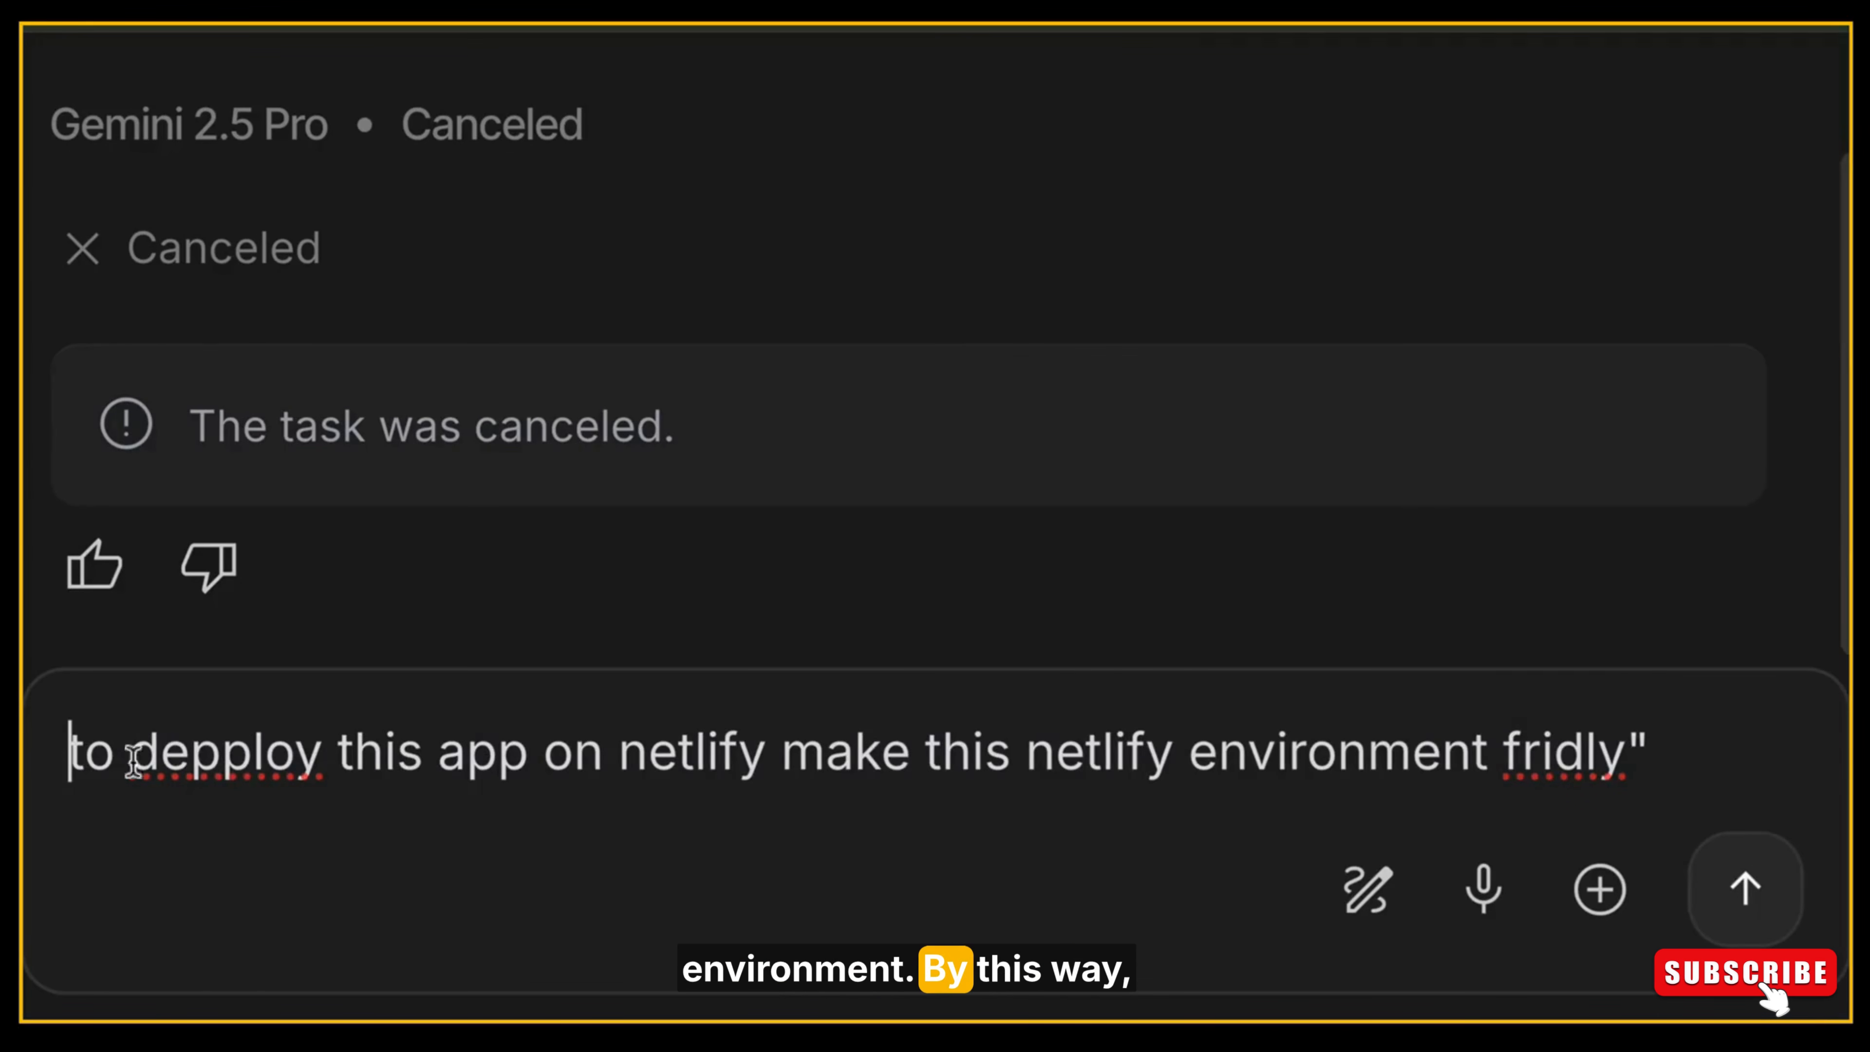
pyautogui.press('BackSpace')
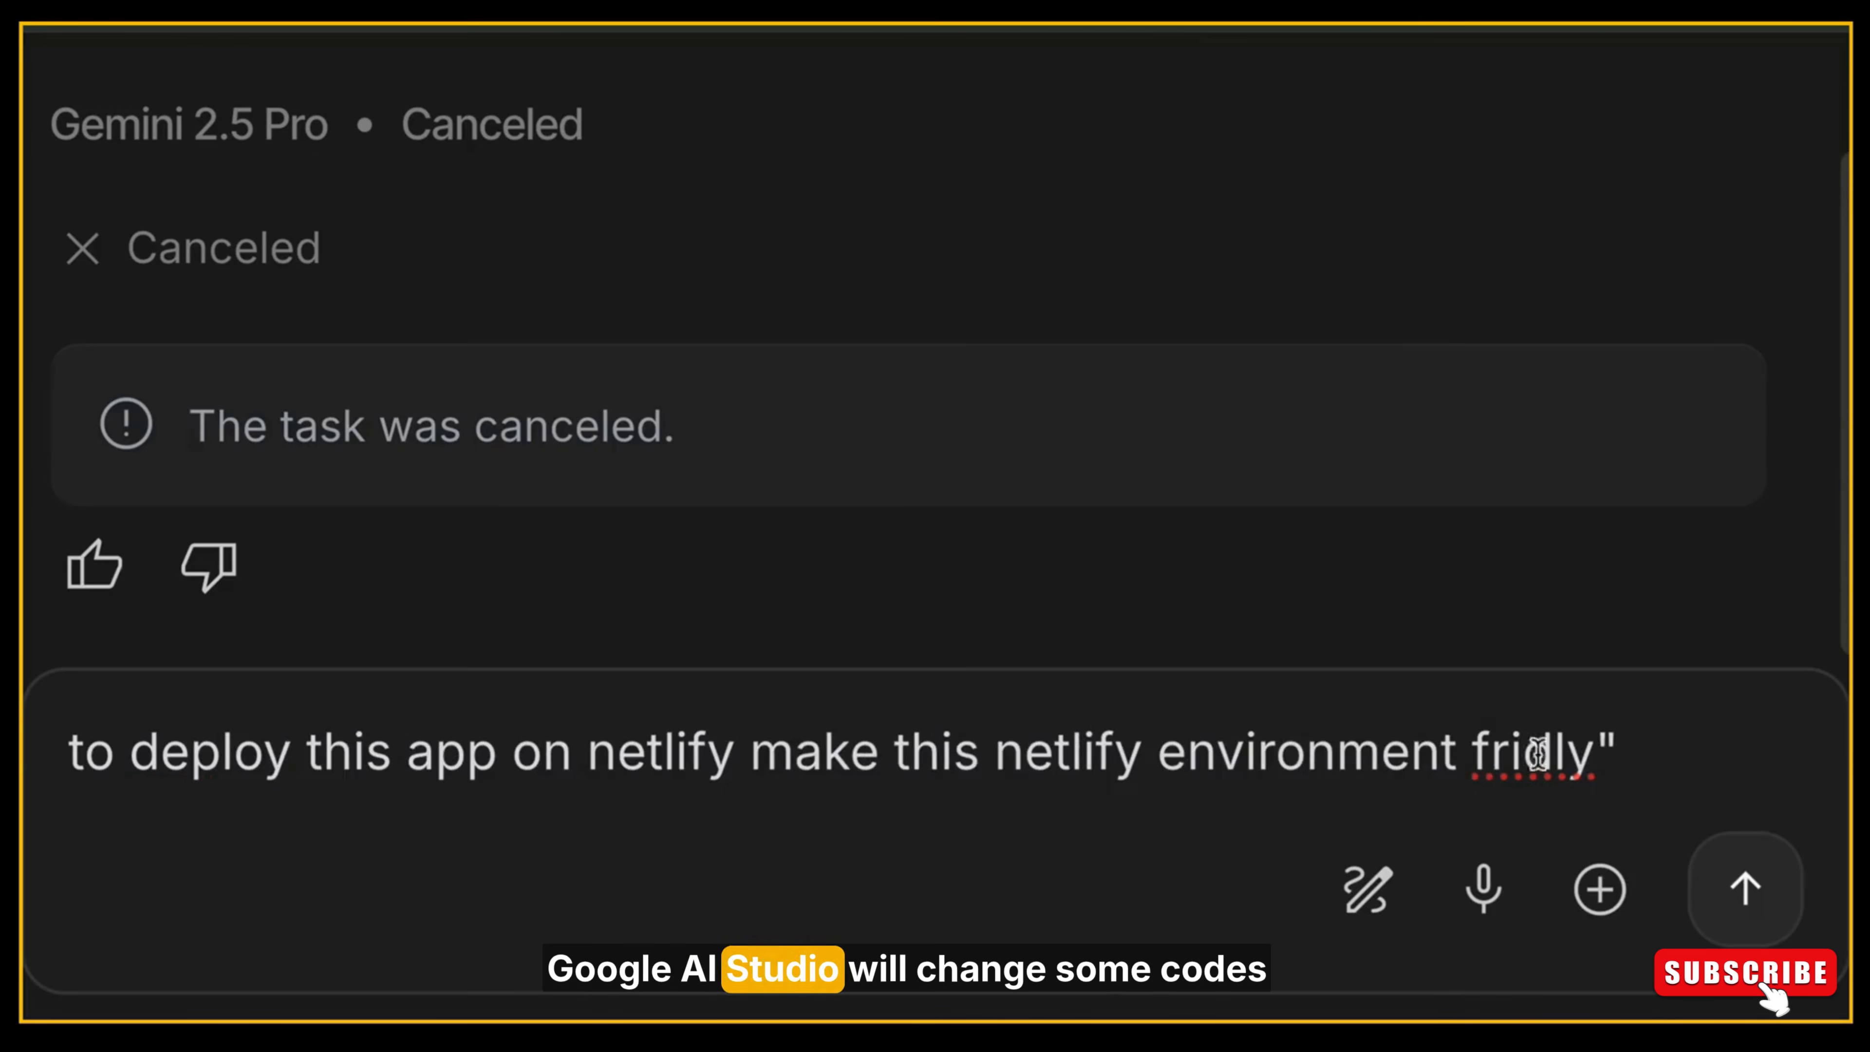
pyautogui.click(1607, 755)
pyautogui.press('BackSpace')
pyautogui.click(1647, 755)
pyautogui.press('BackSpace')
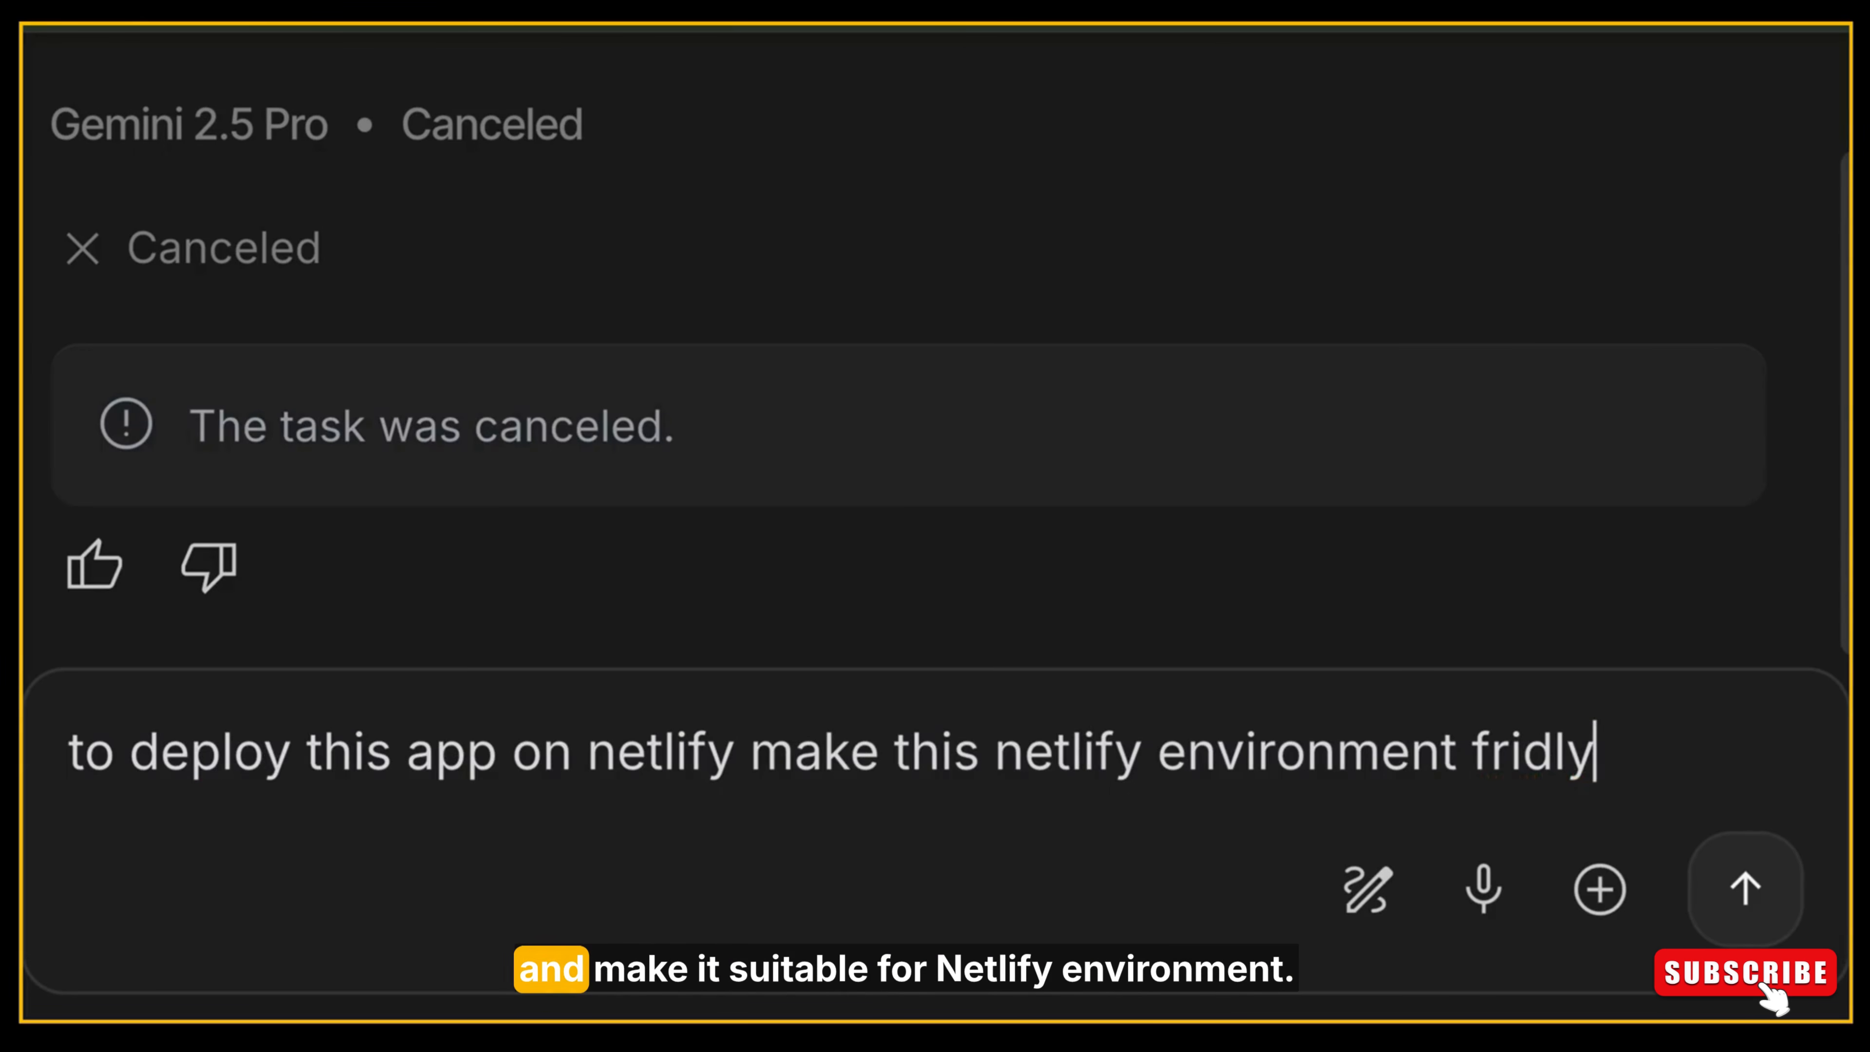
pyautogui.click(1713, 911)
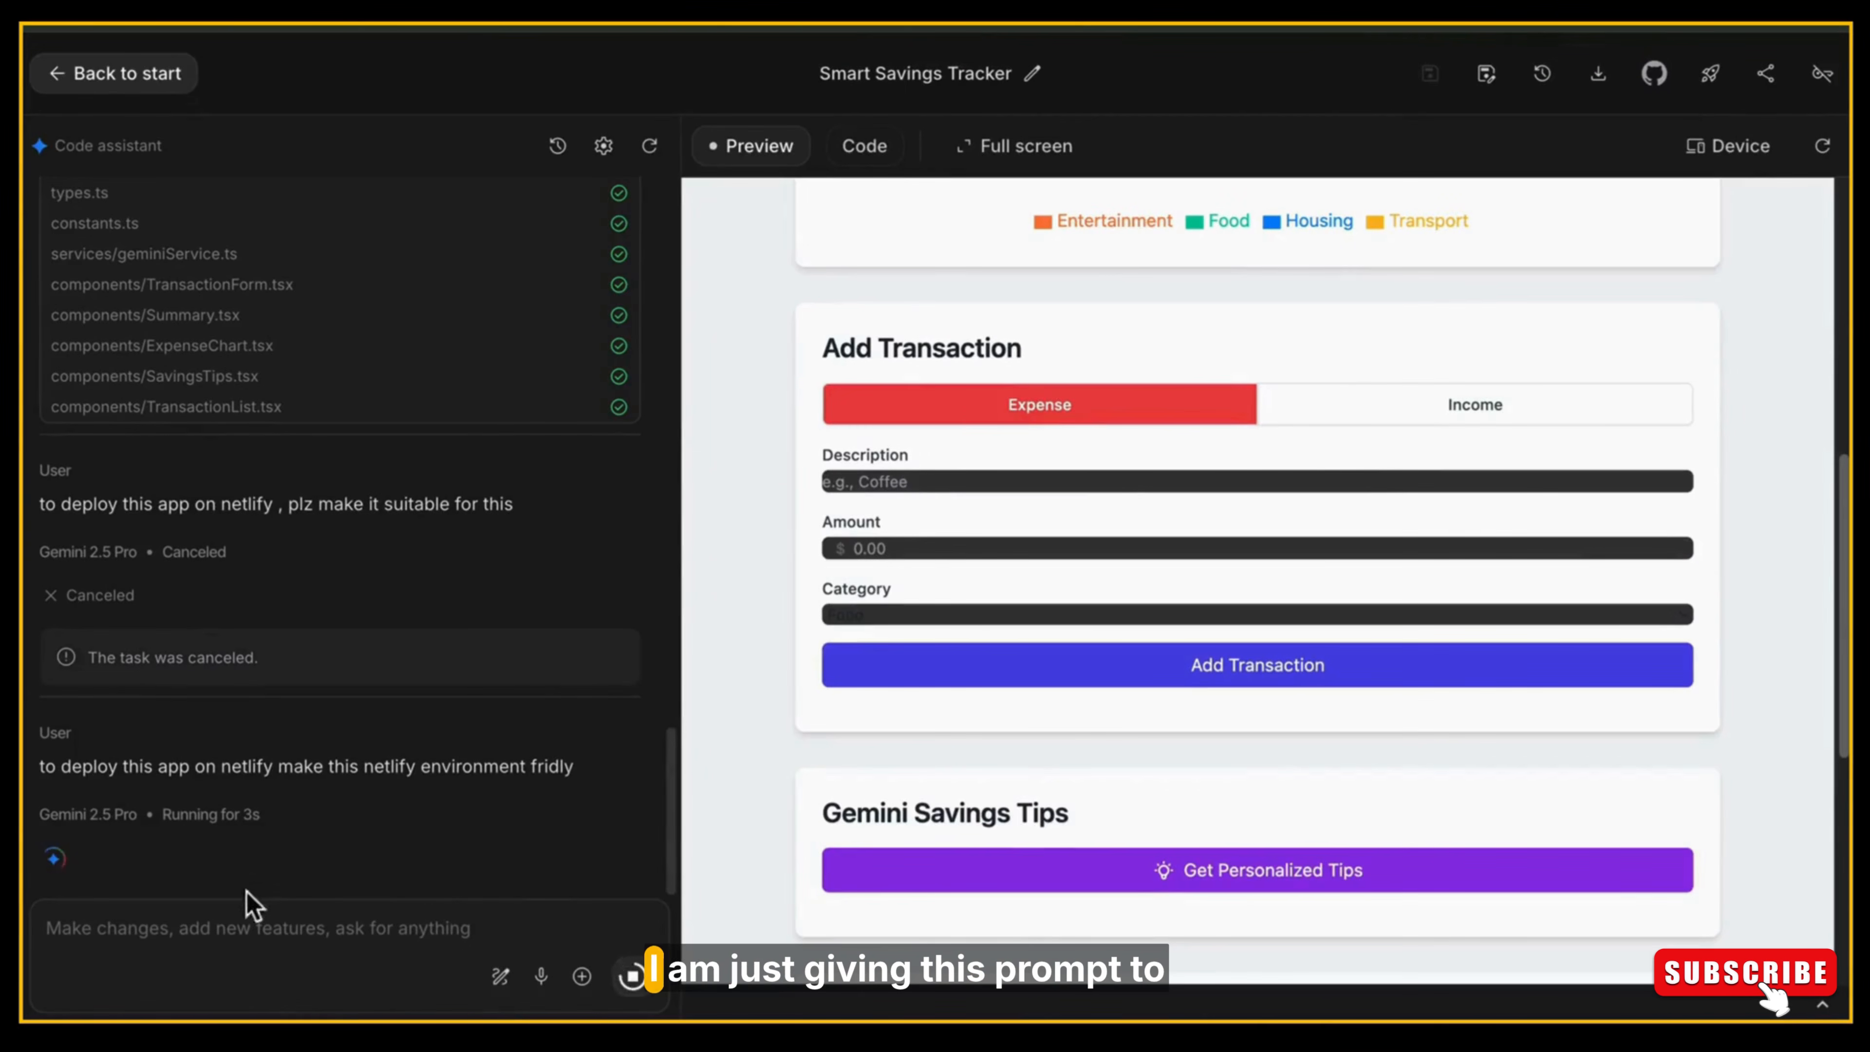
pyautogui.moveTo(71, 766); pyautogui.dragTo(617, 770)
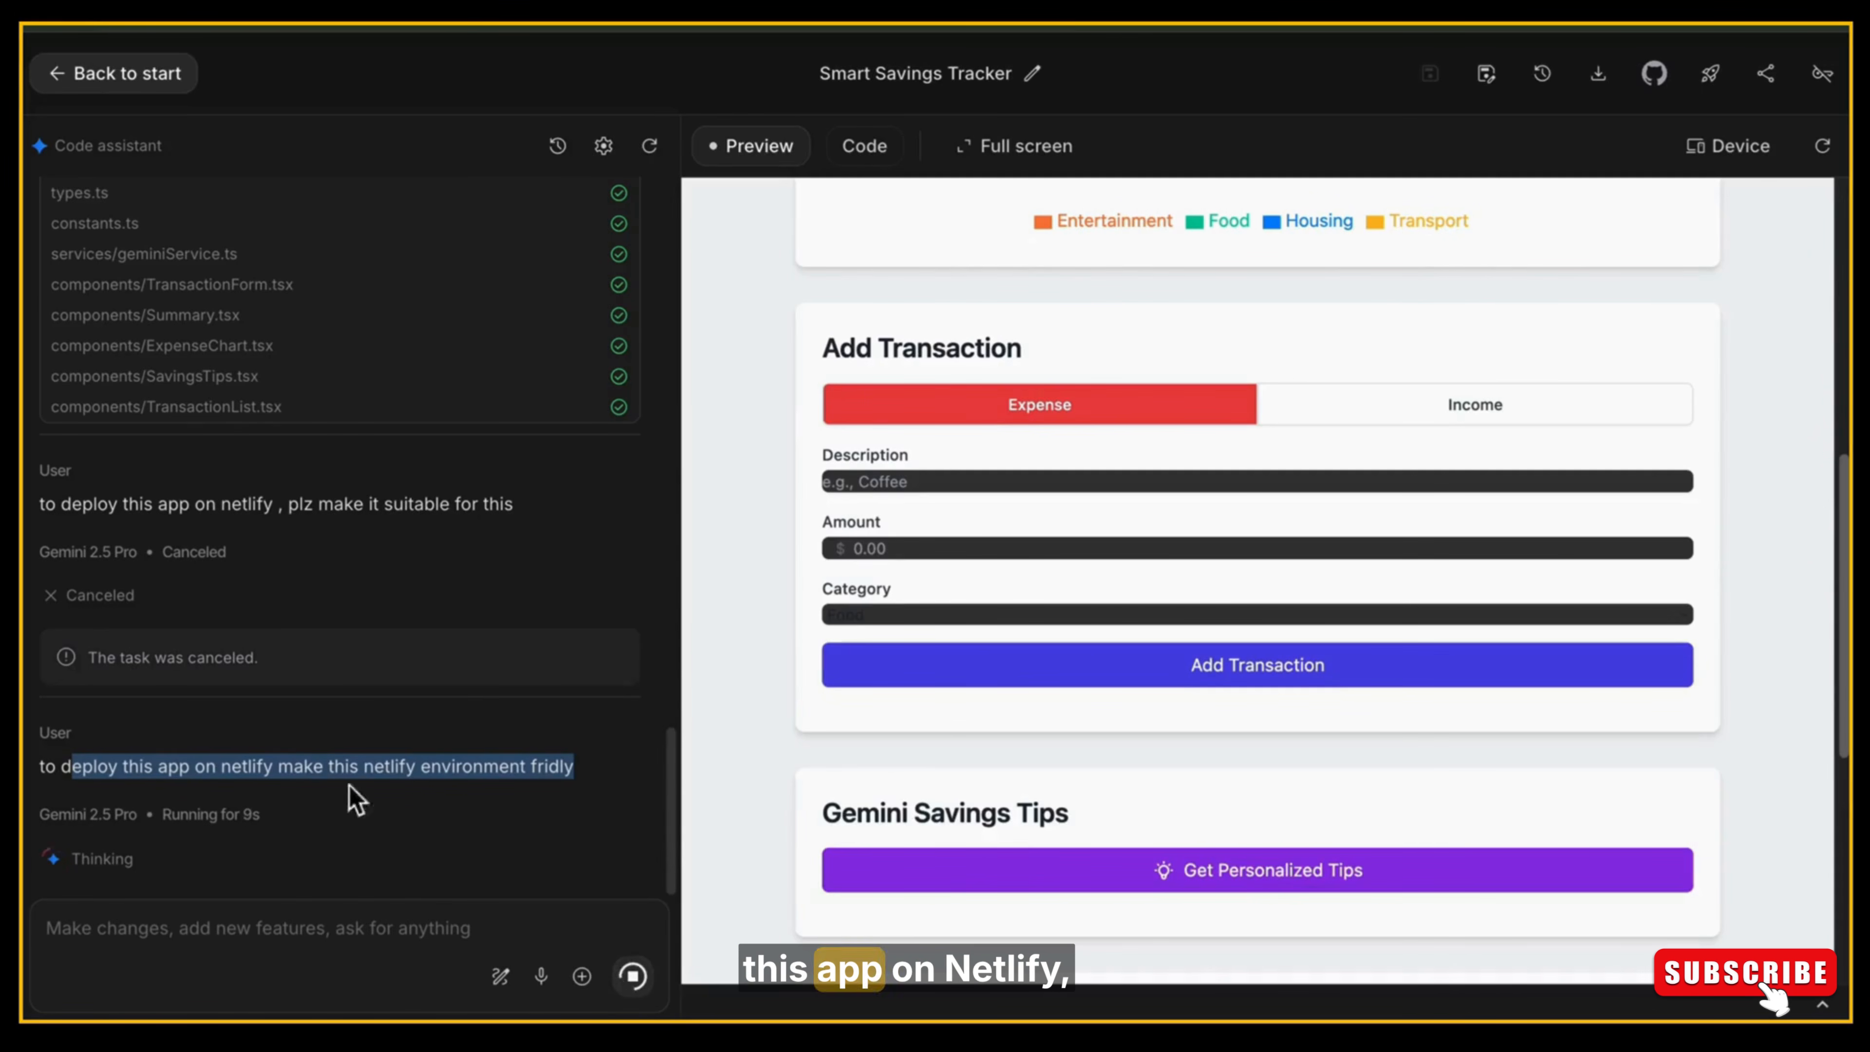
pyautogui.click(322, 773)
pyautogui.moveTo(359, 768); pyautogui.dragTo(589, 792)
pyautogui.click(592, 793)
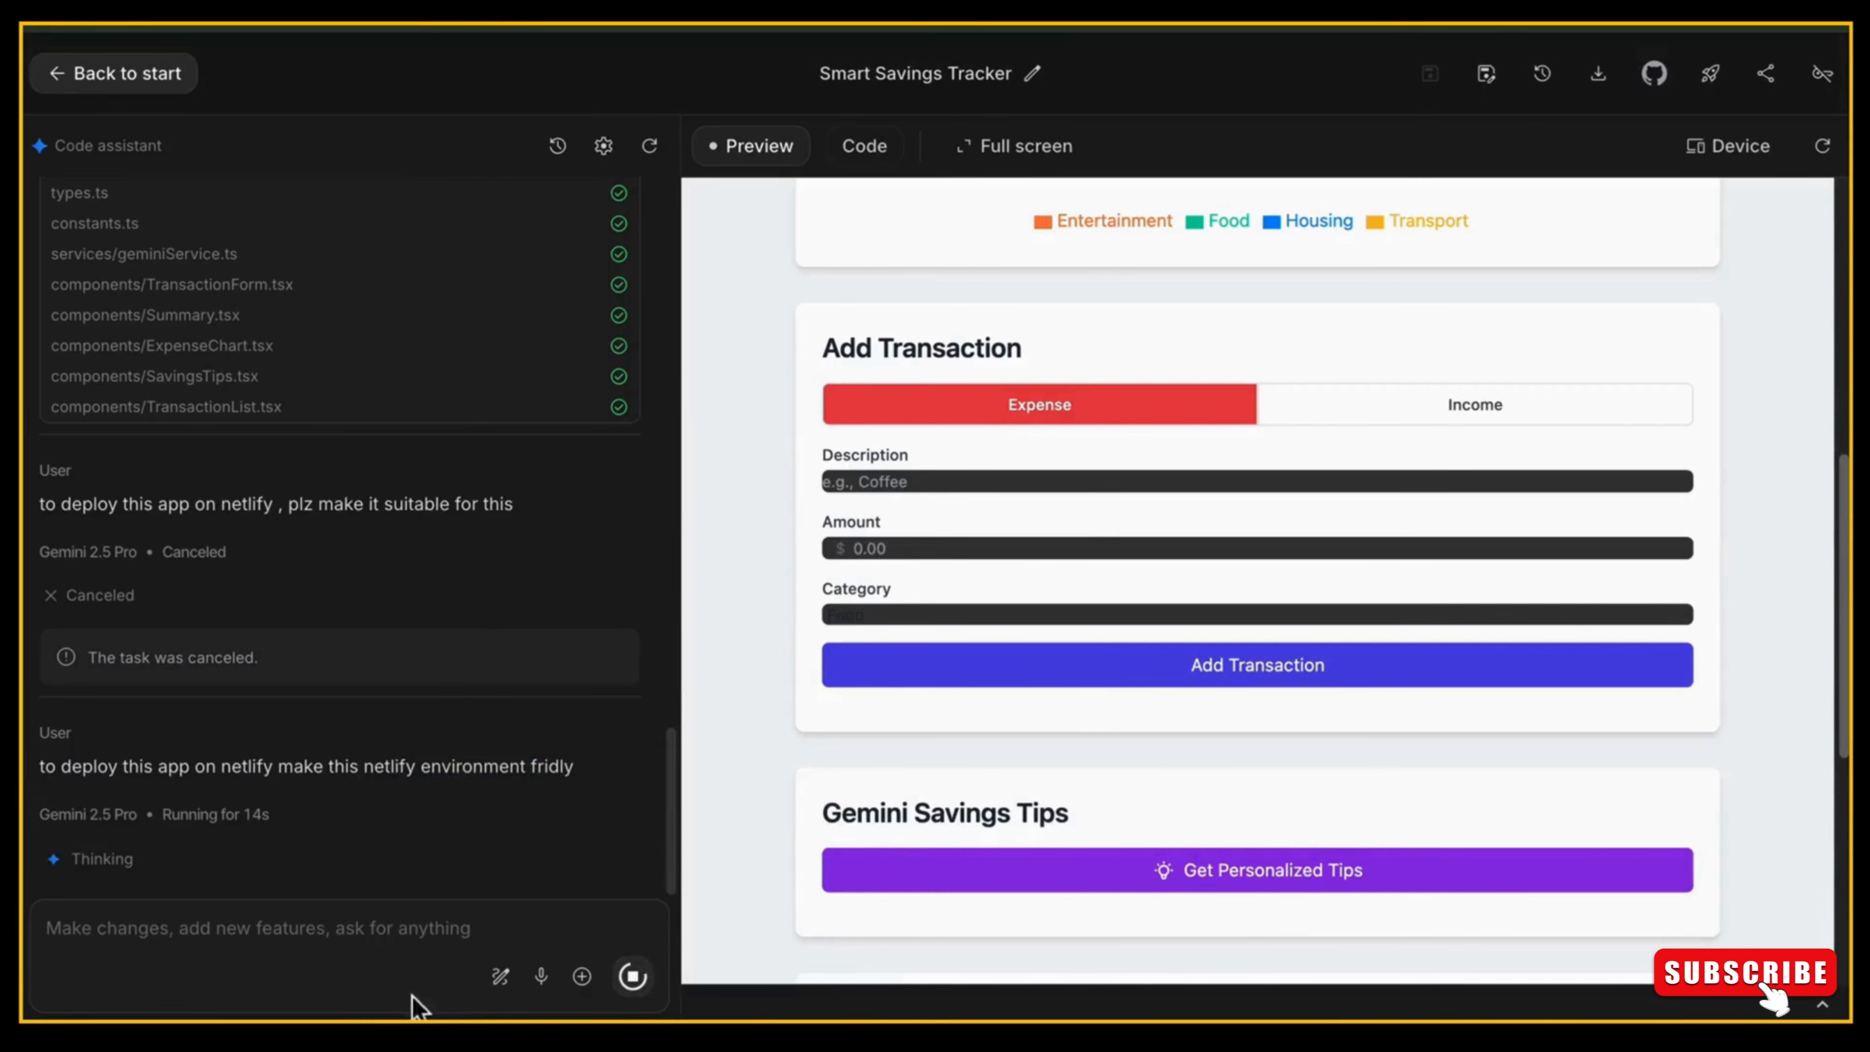
pyautogui.moveTo(668, 801); pyautogui.dragTo(605, 824)
# Review the updated project files in the code editor and check the app's preview.
pyautogui.click(875, 155)
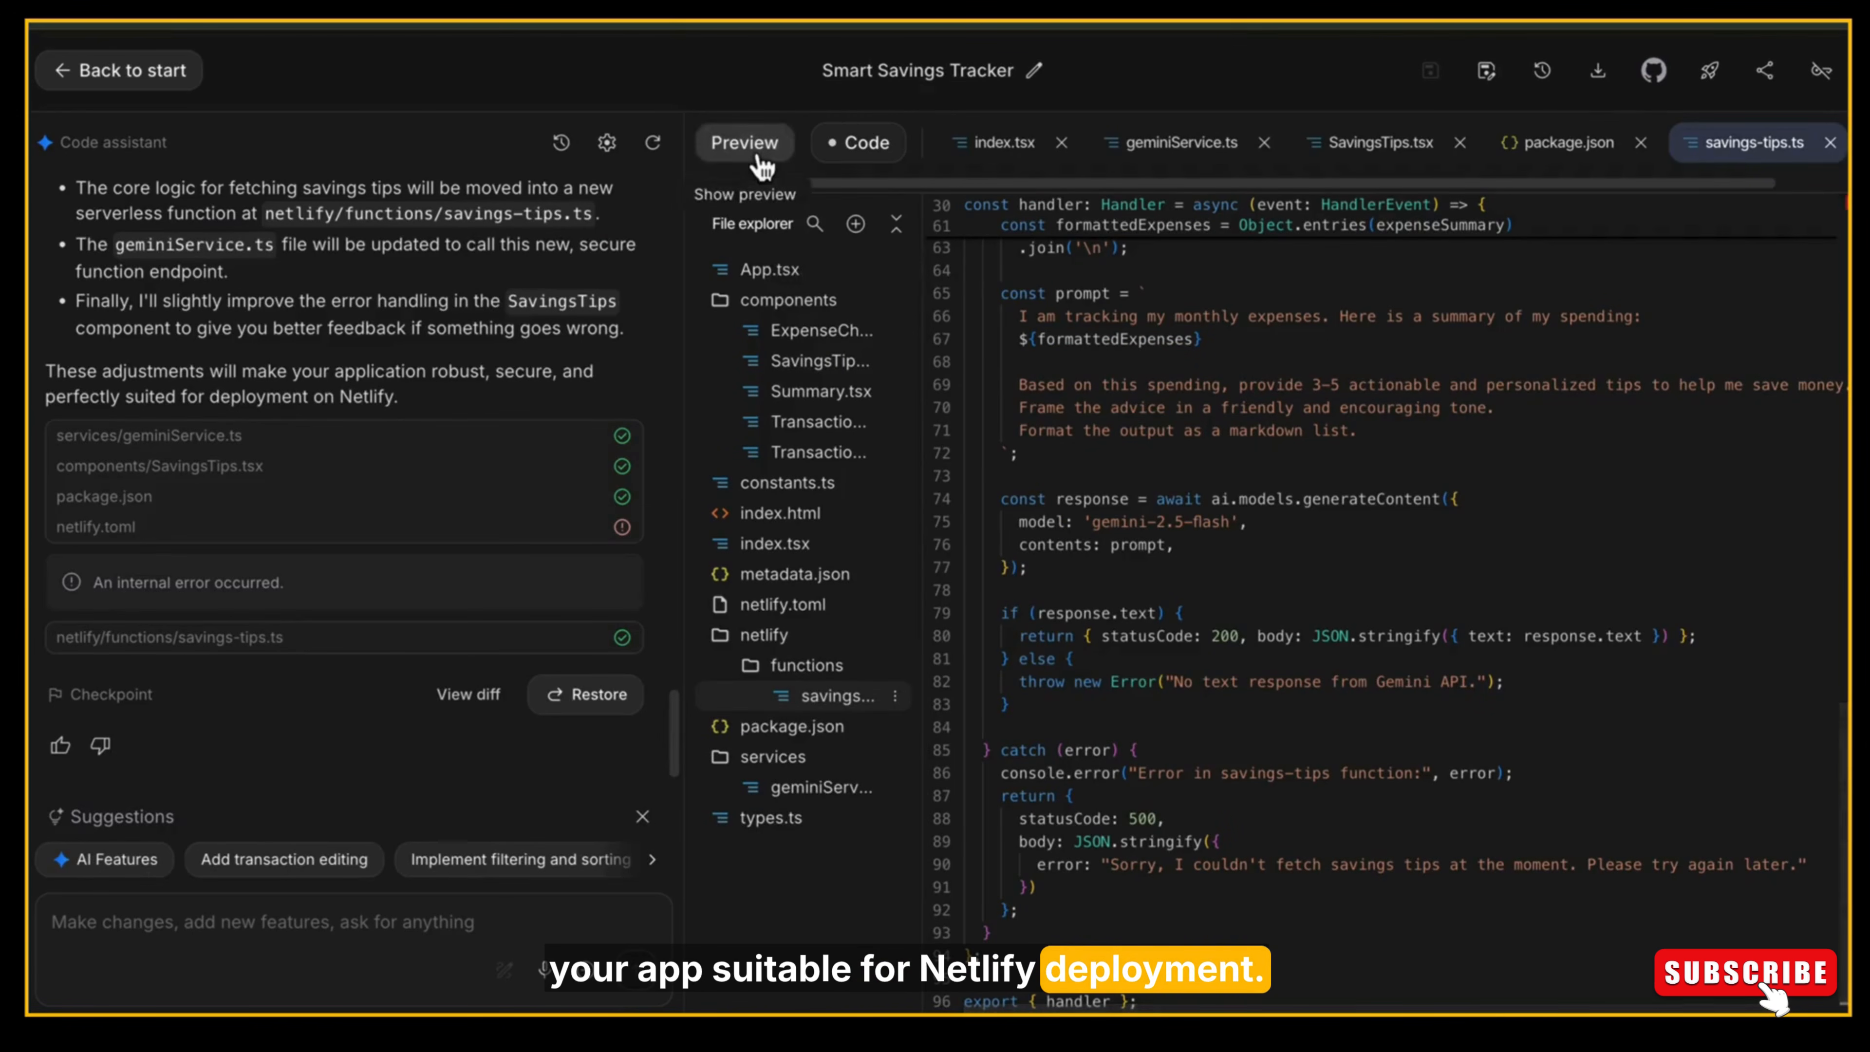
pyautogui.click(742, 148)
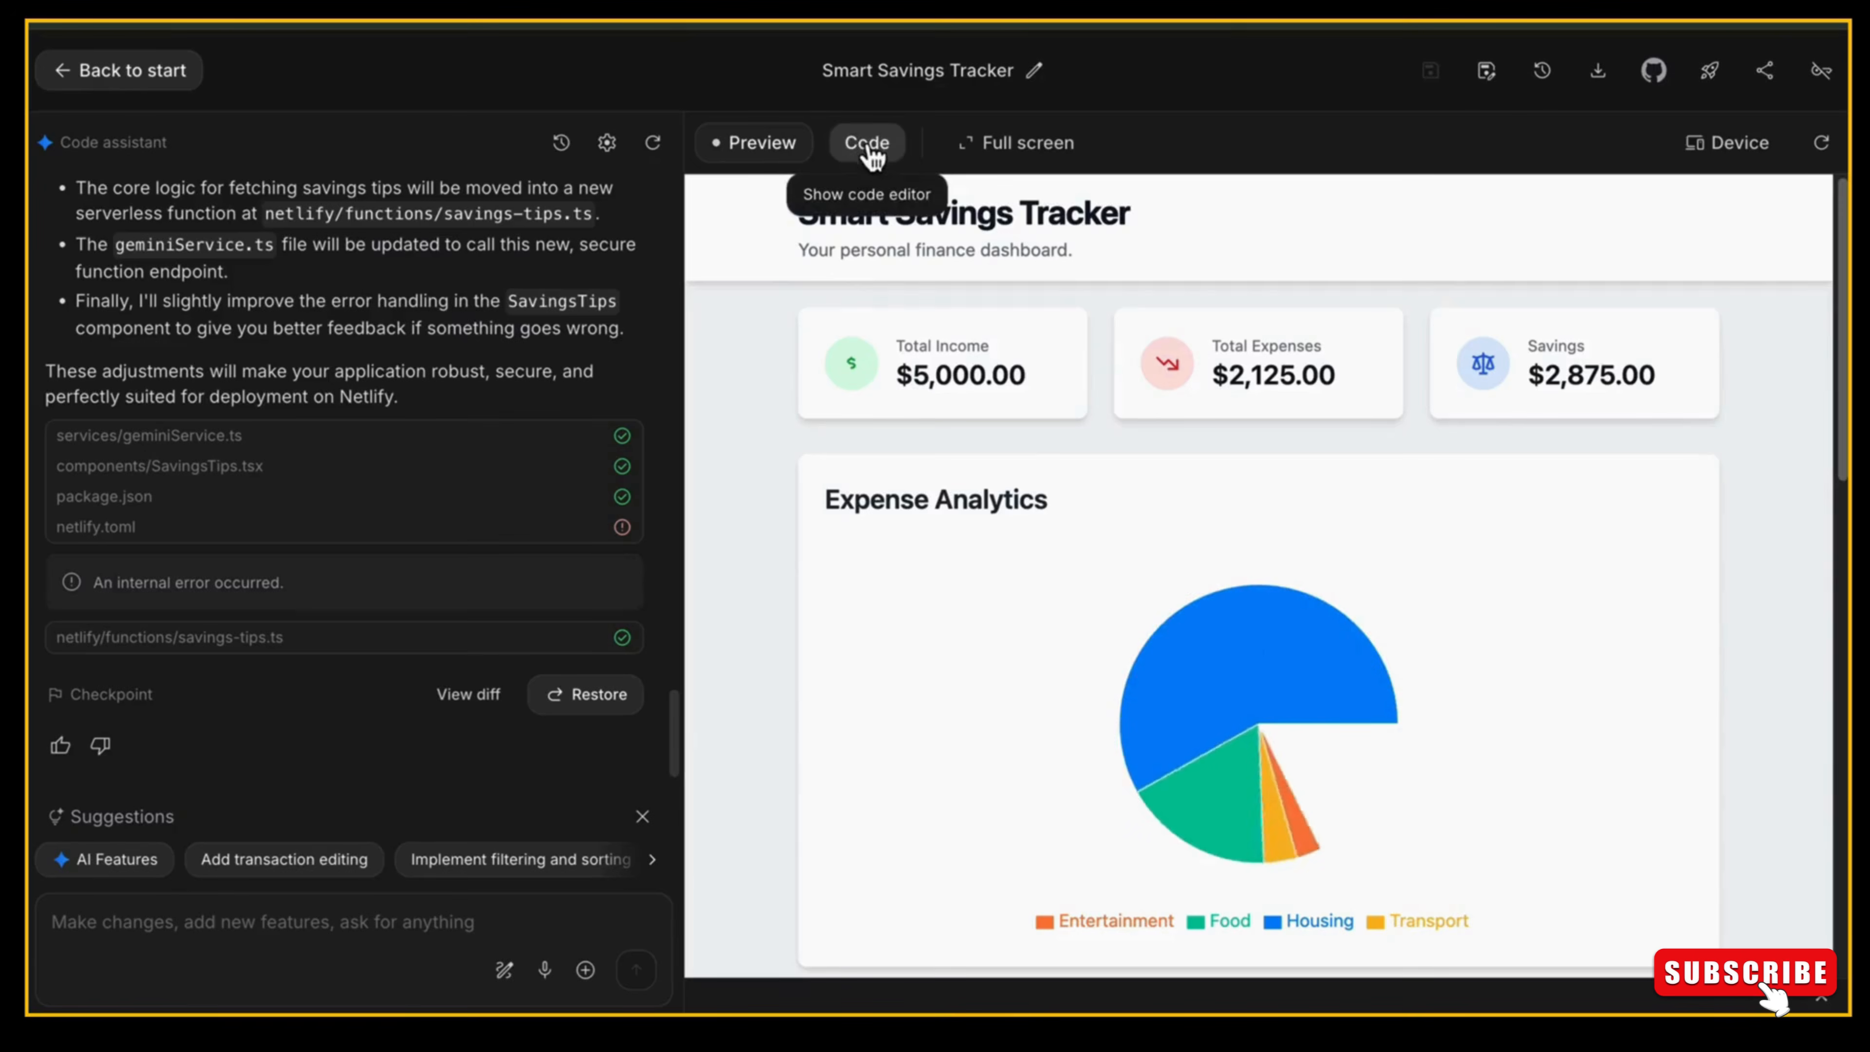
pyautogui.click(869, 148)
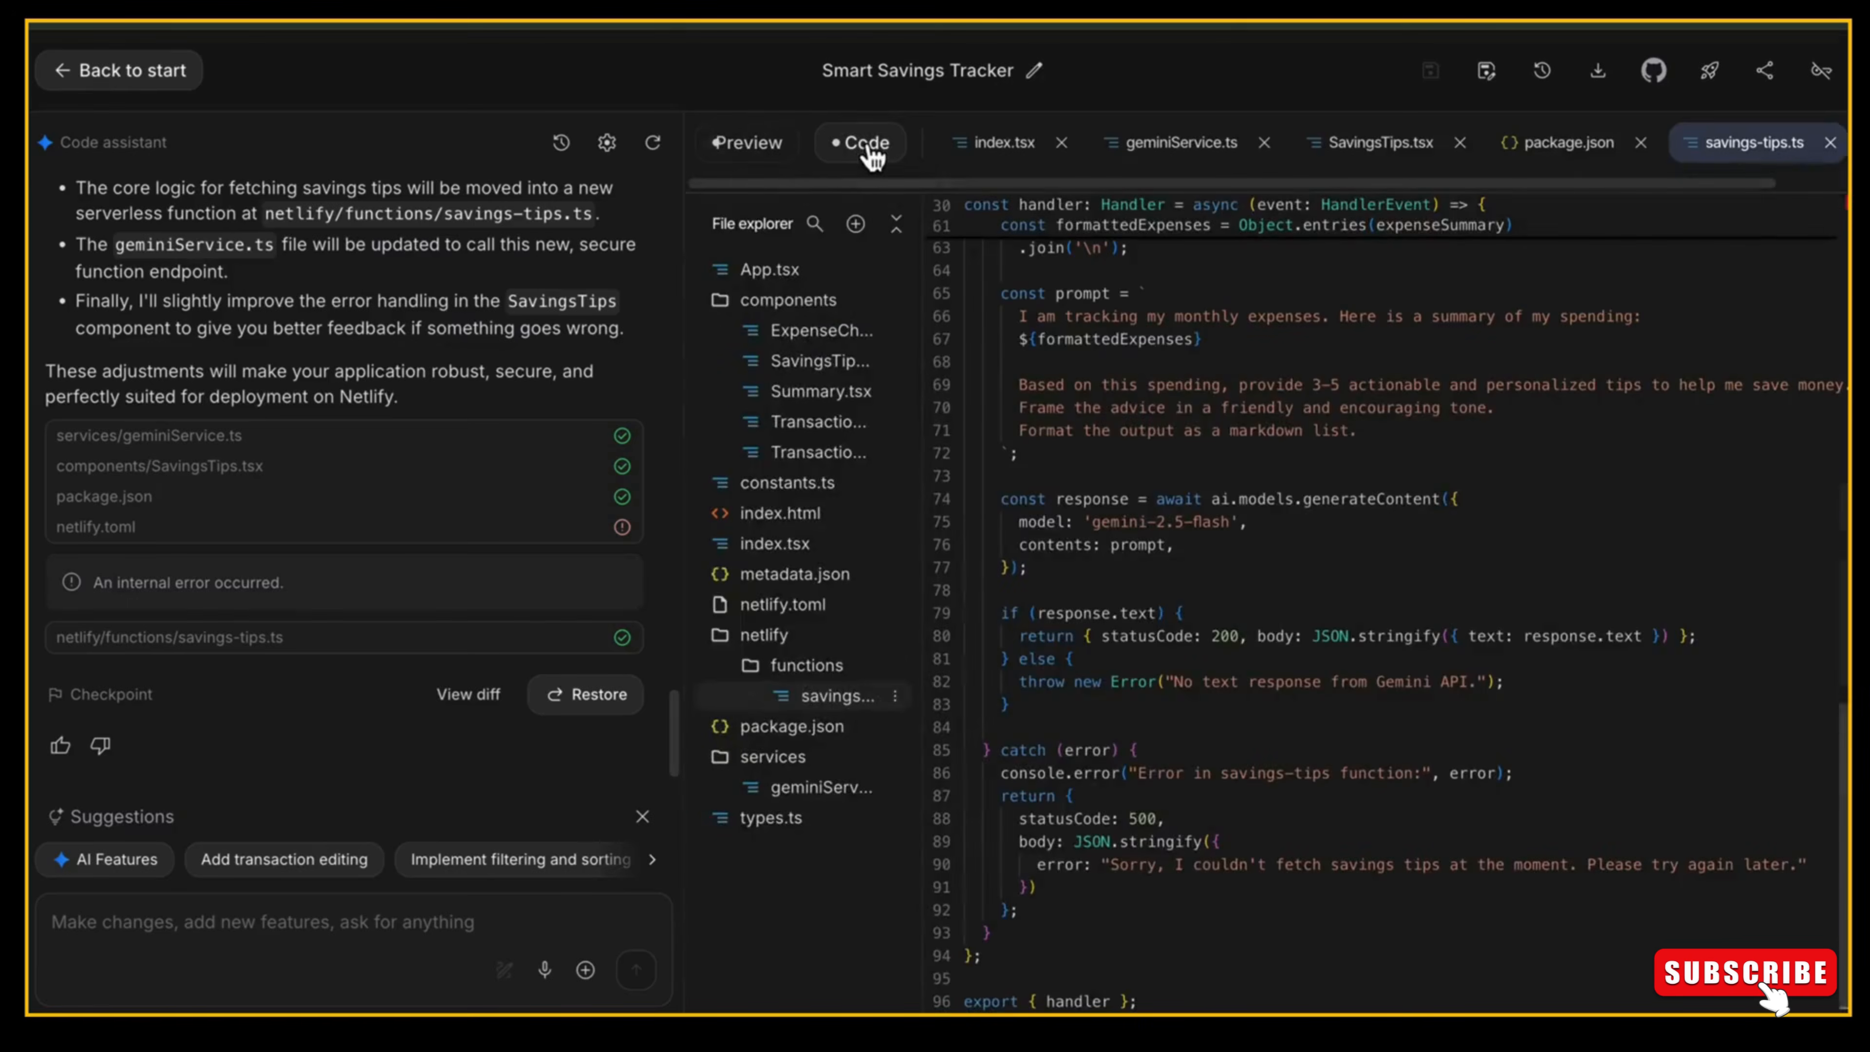
# Download the app's project archive and unzip smart-savings-tracker.zip in the Downloads folder.
pyautogui.click(1600, 73)
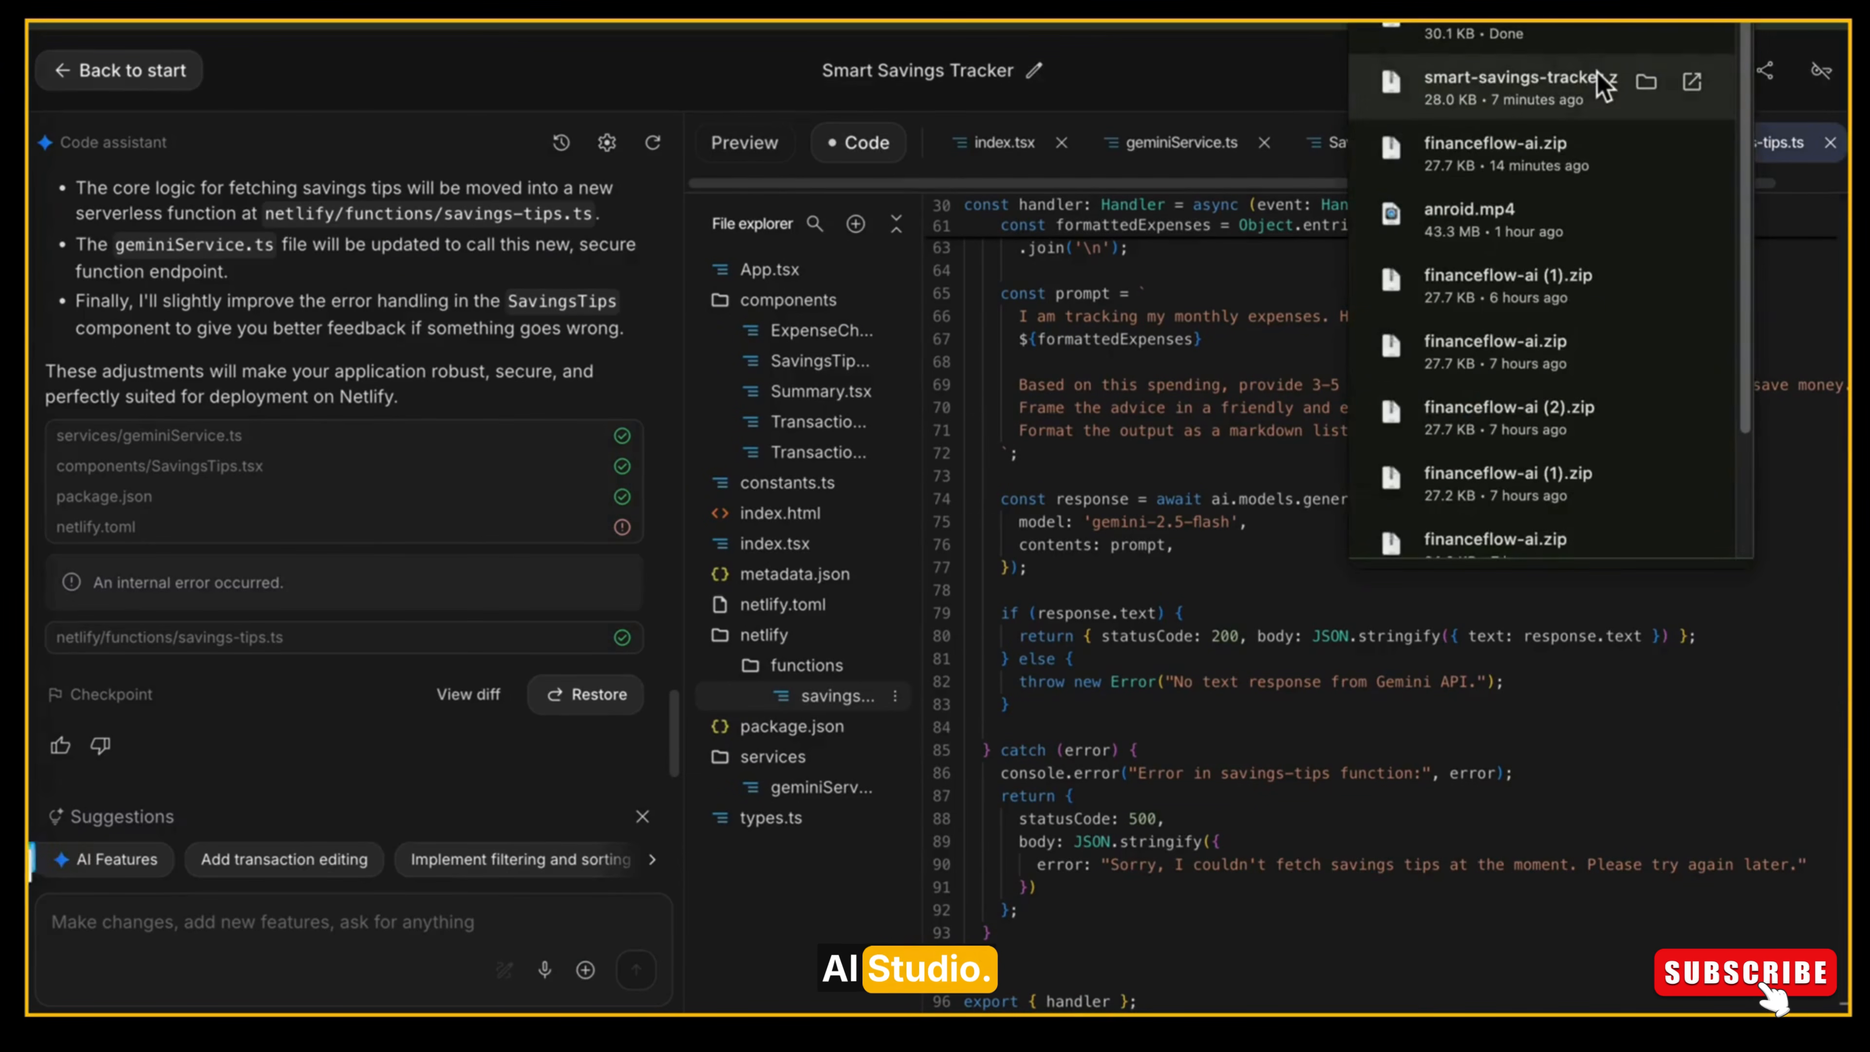
pyautogui.click(1544, 31)
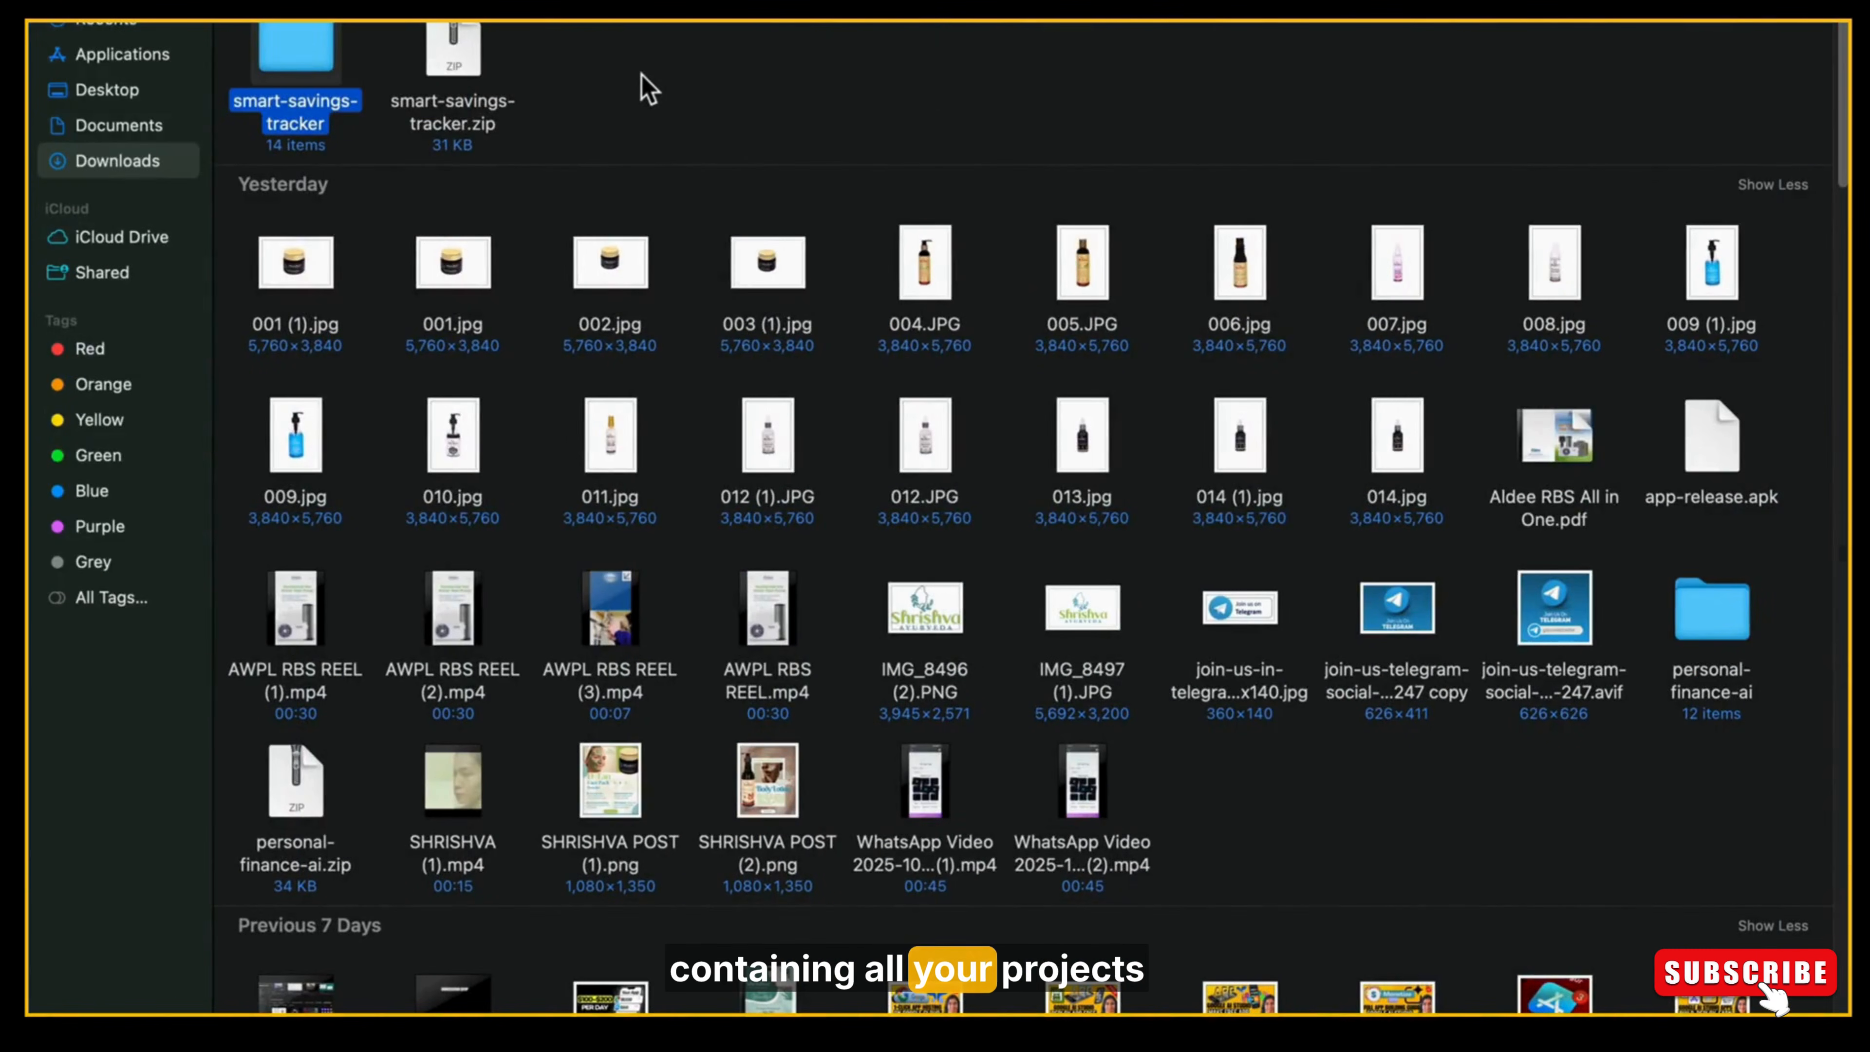
pyautogui.click(647, 86)
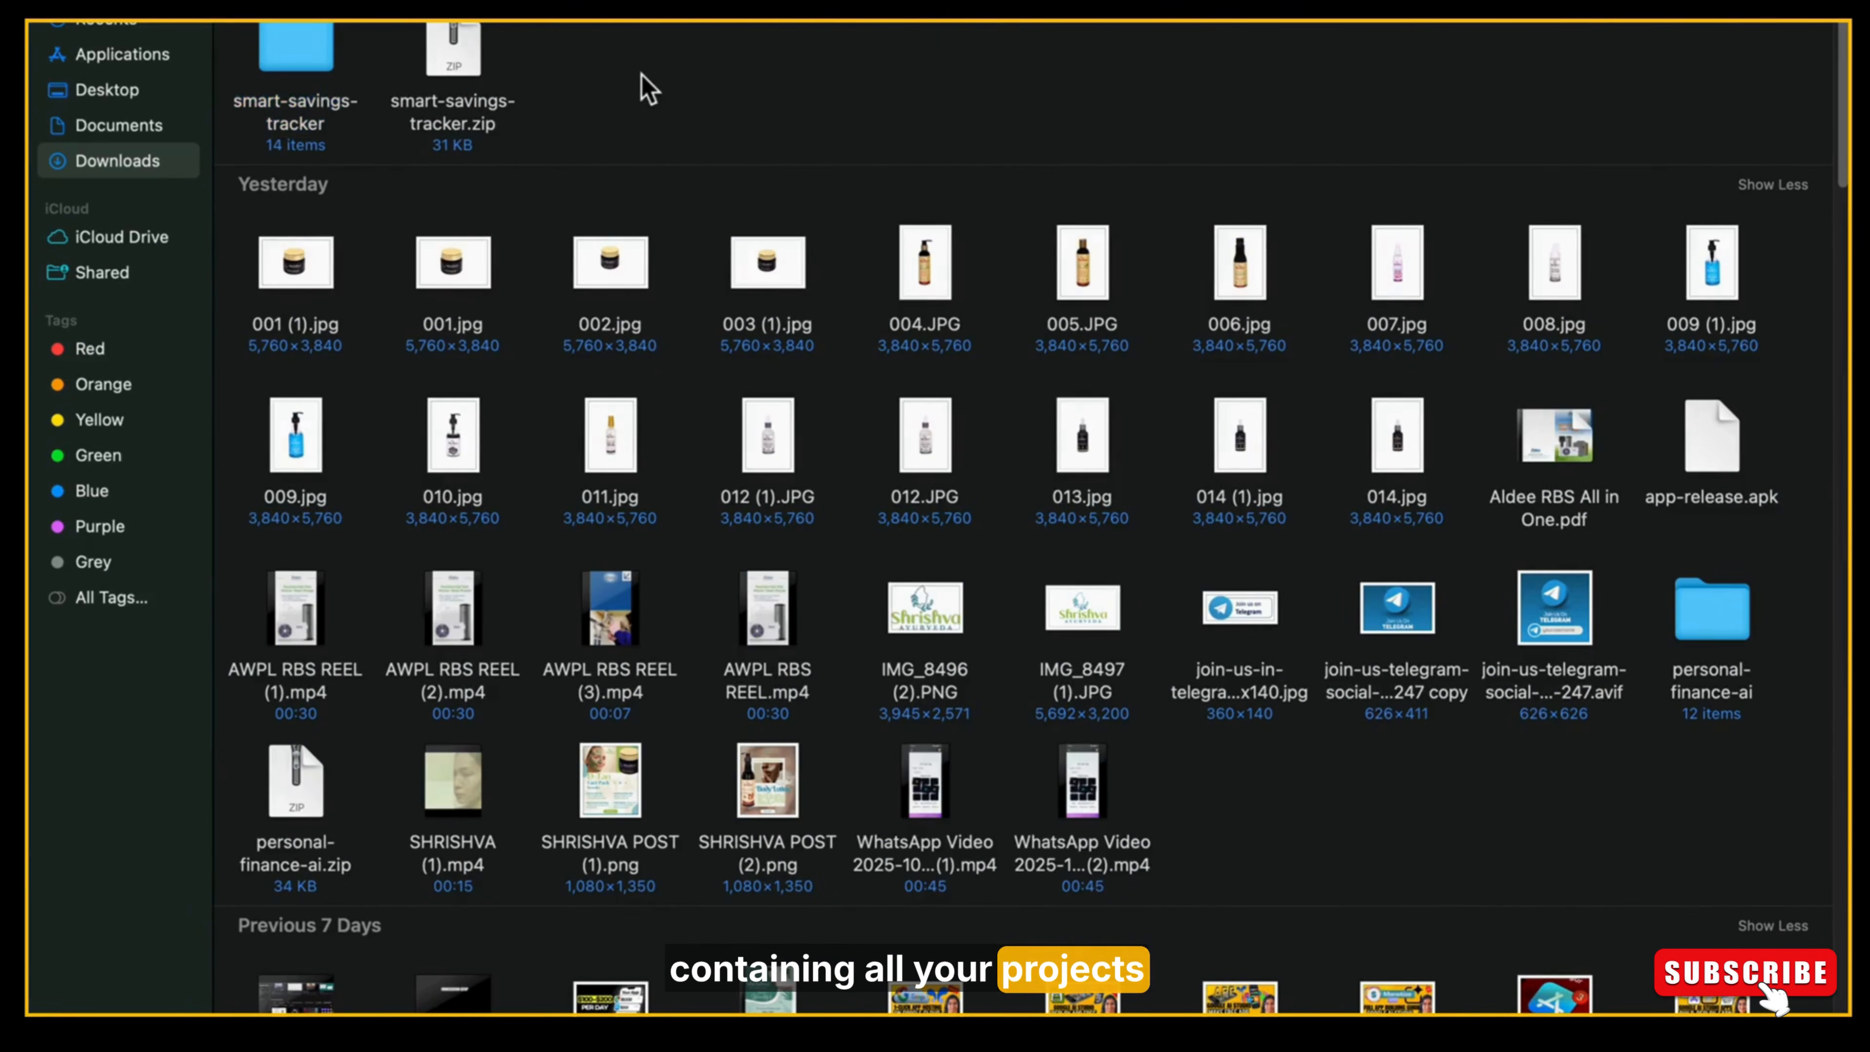
pyautogui.rightClick(457, 49)
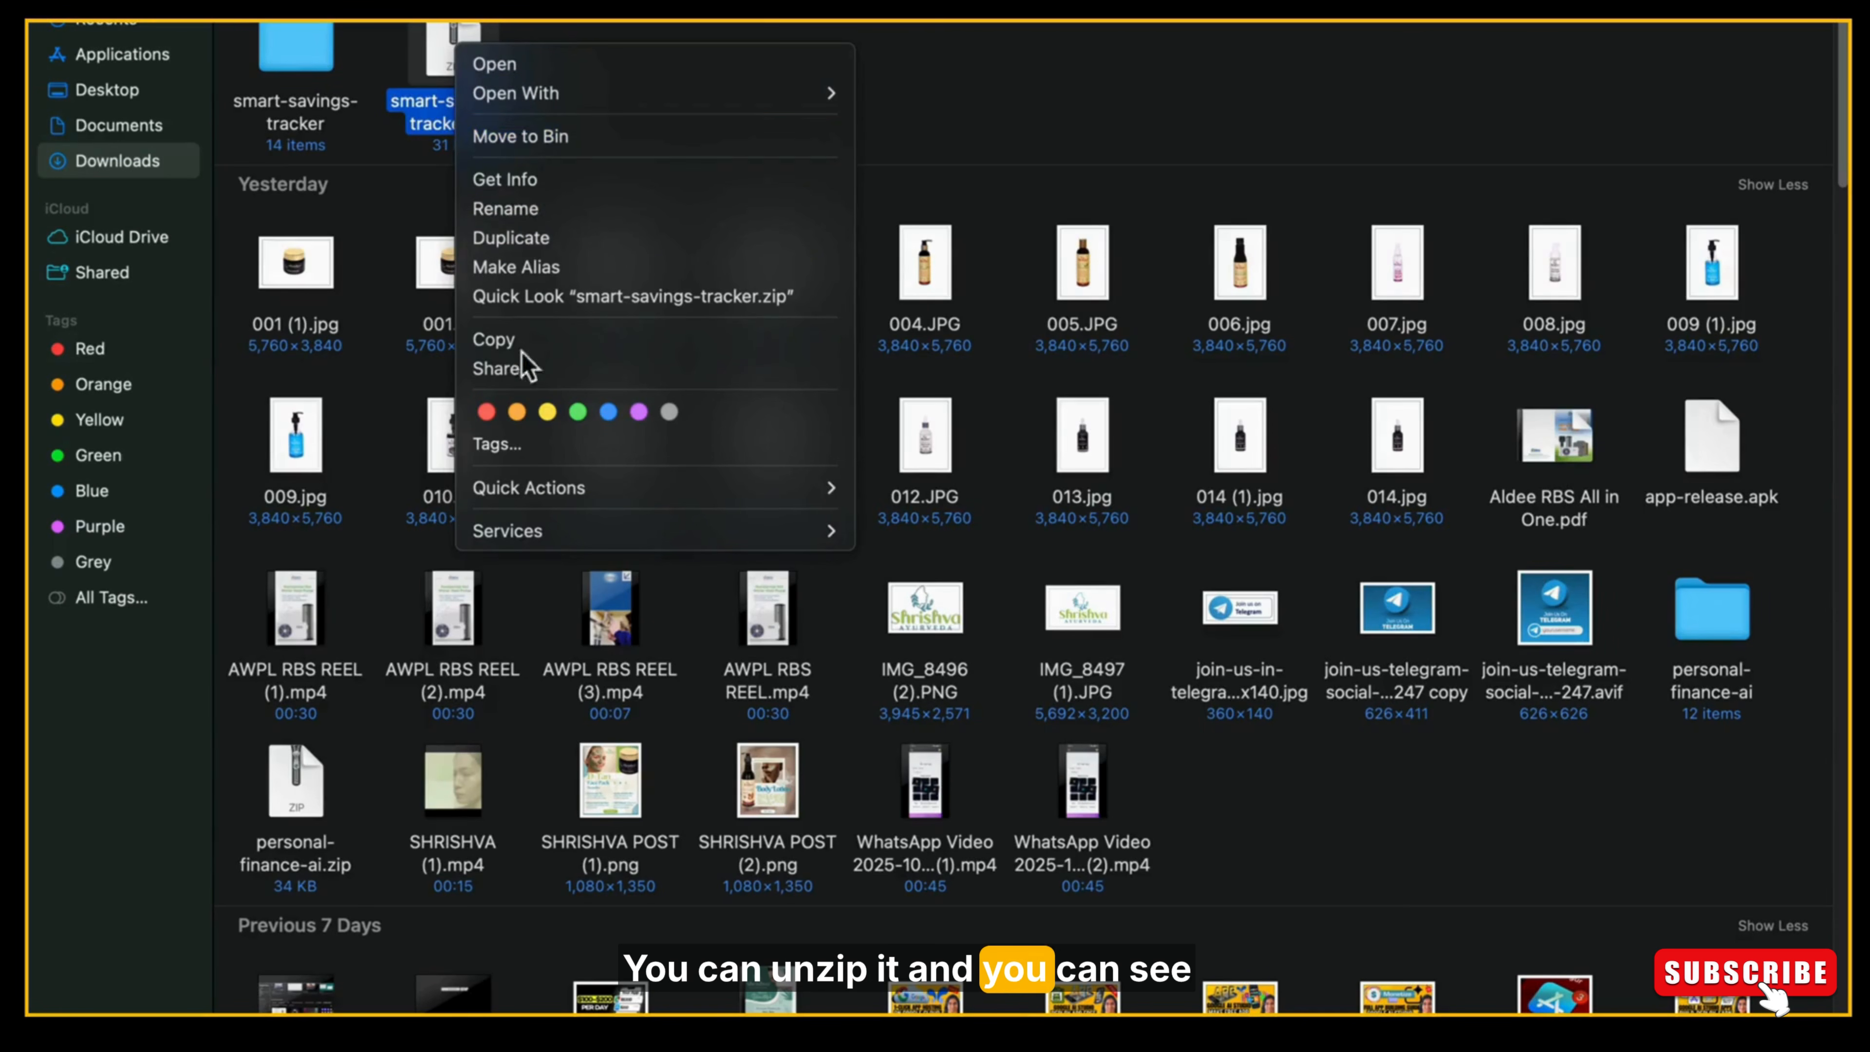
pyautogui.click(871, 95)
pyautogui.doubleClick(450, 59)
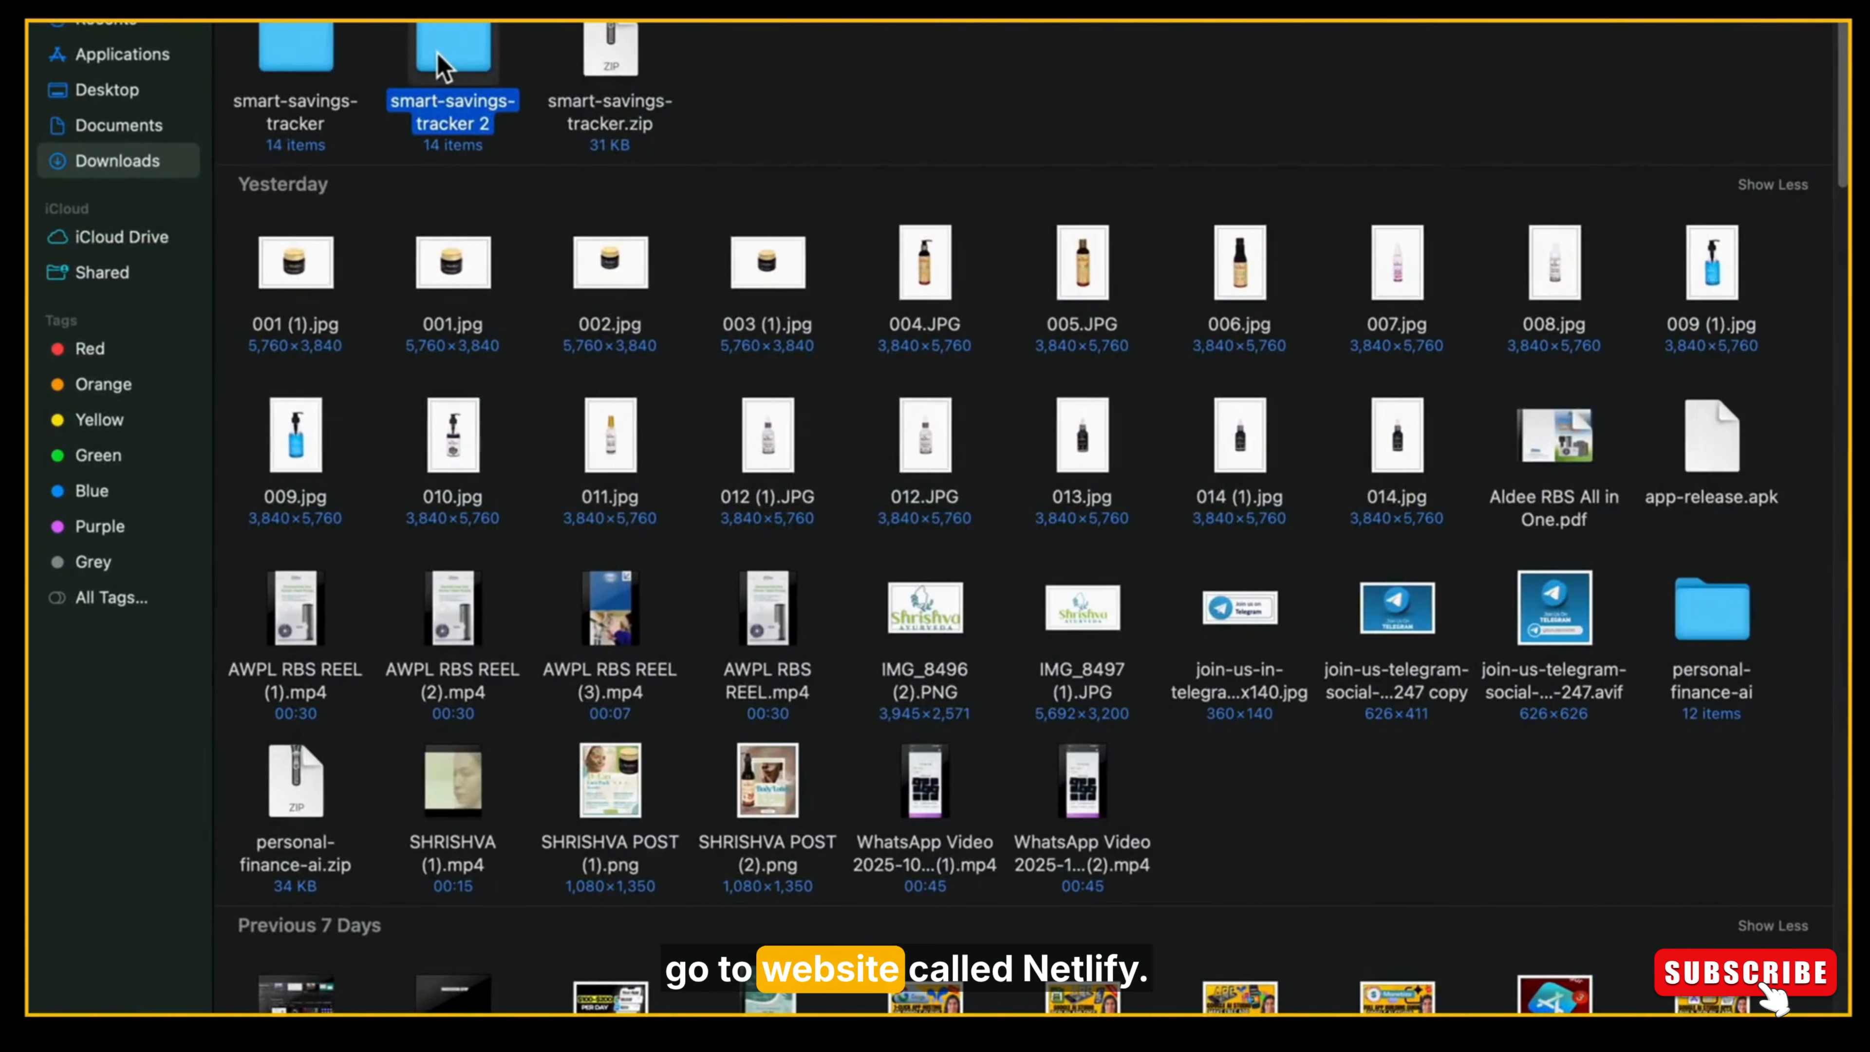
pyautogui.doubleClick(437, 53)
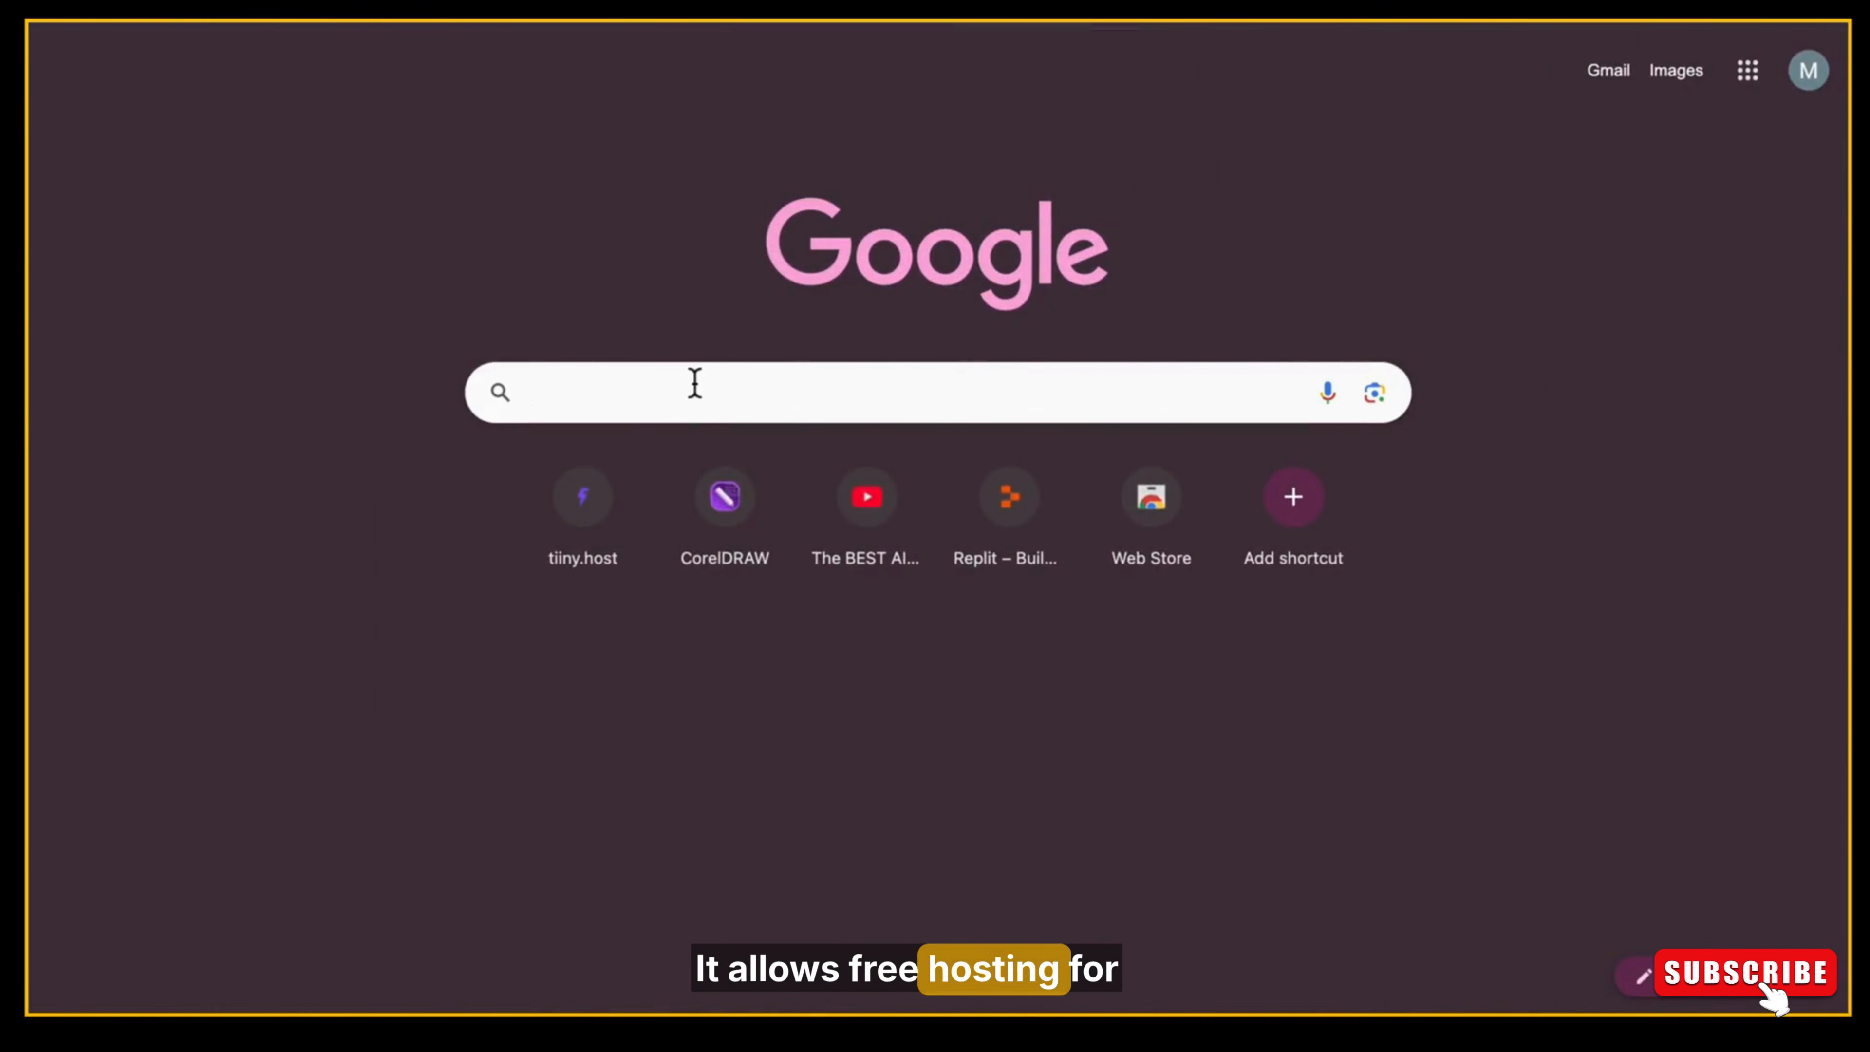
# Search Google for "netlyfy", open the Netlify website and log in to the account.
pyautogui.write('net')
pyautogui.click(568, 451)
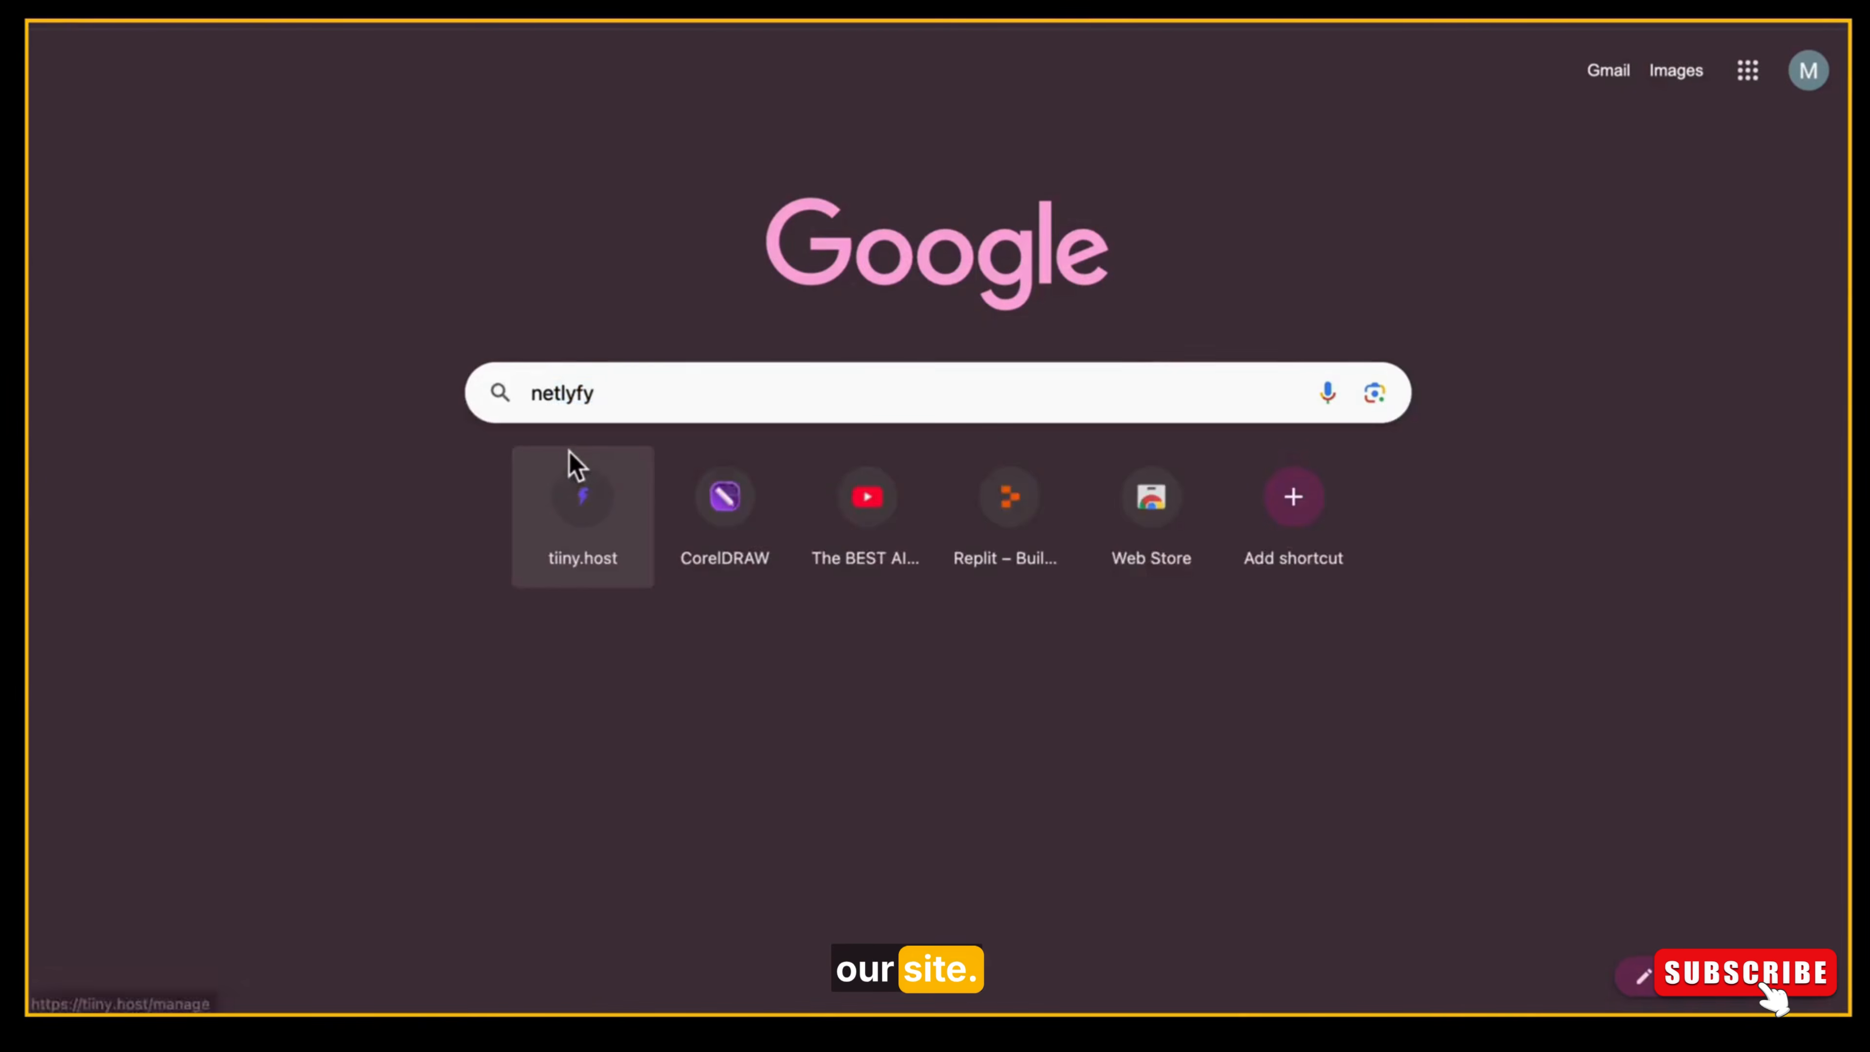
pyautogui.click(388, 356)
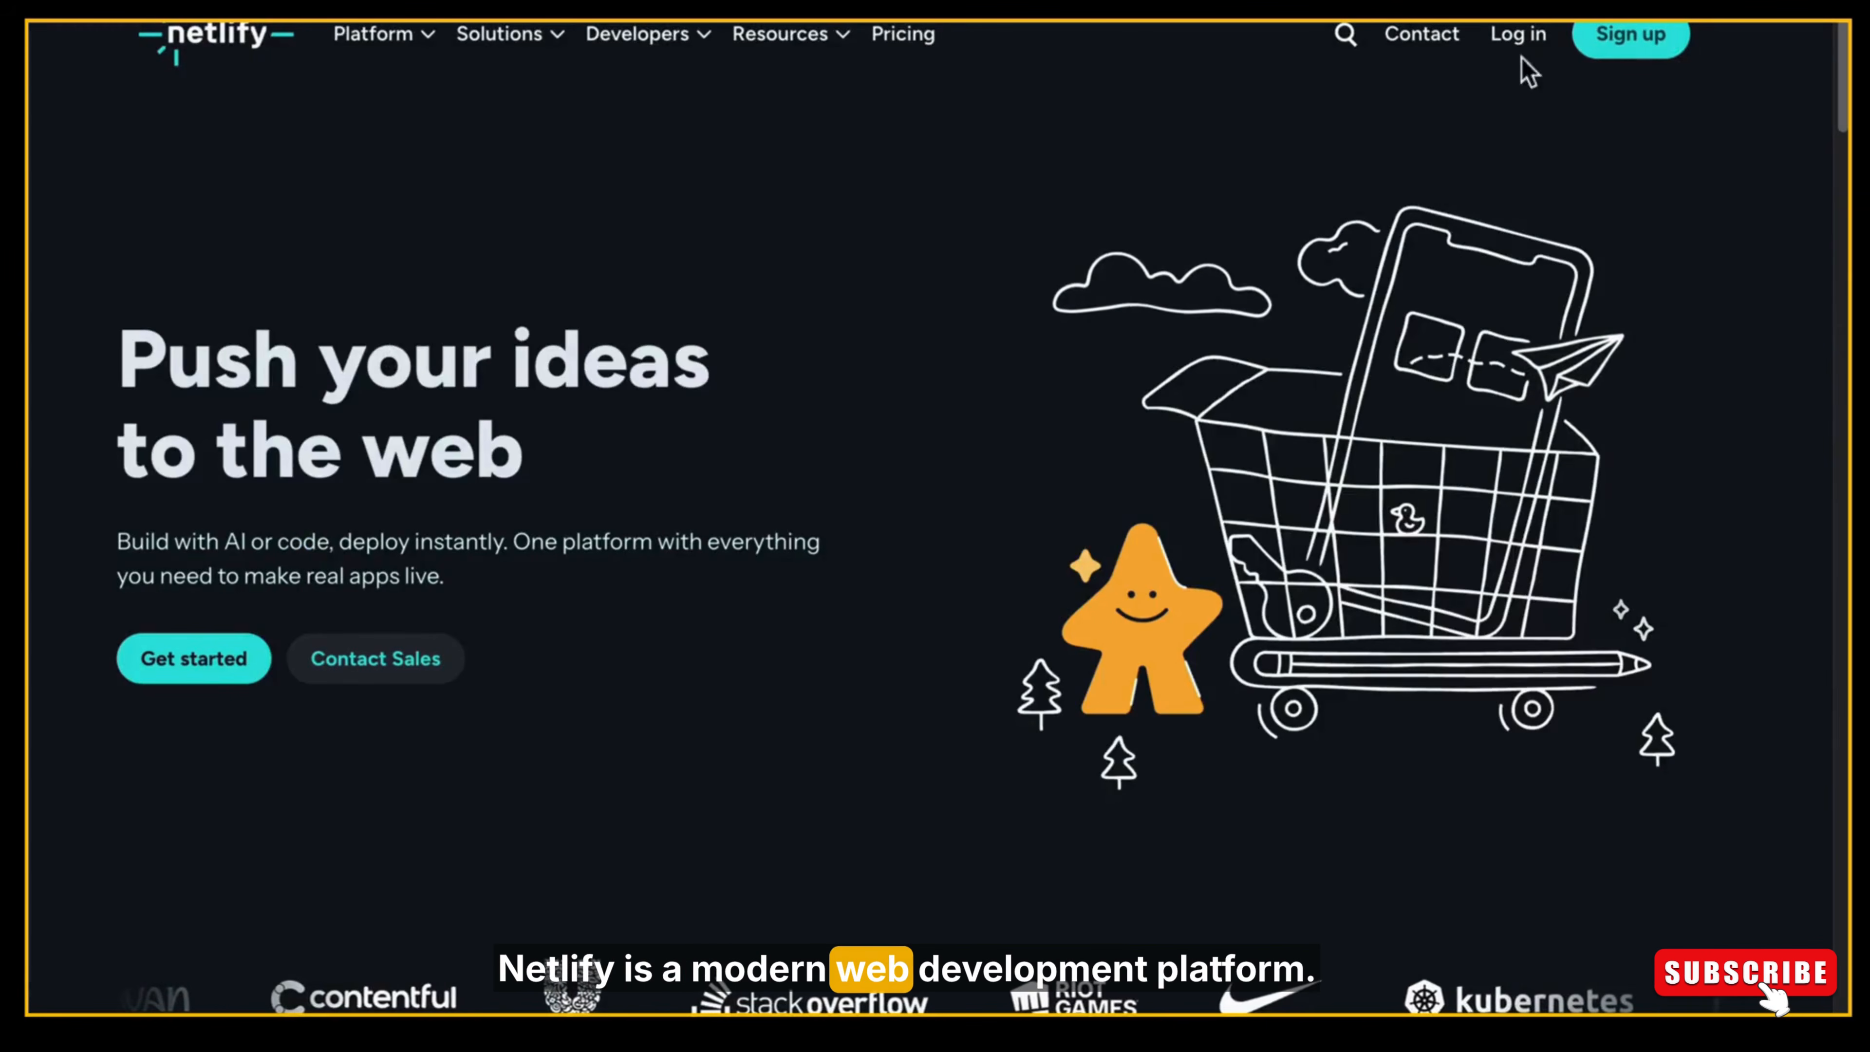
pyautogui.click(1529, 40)
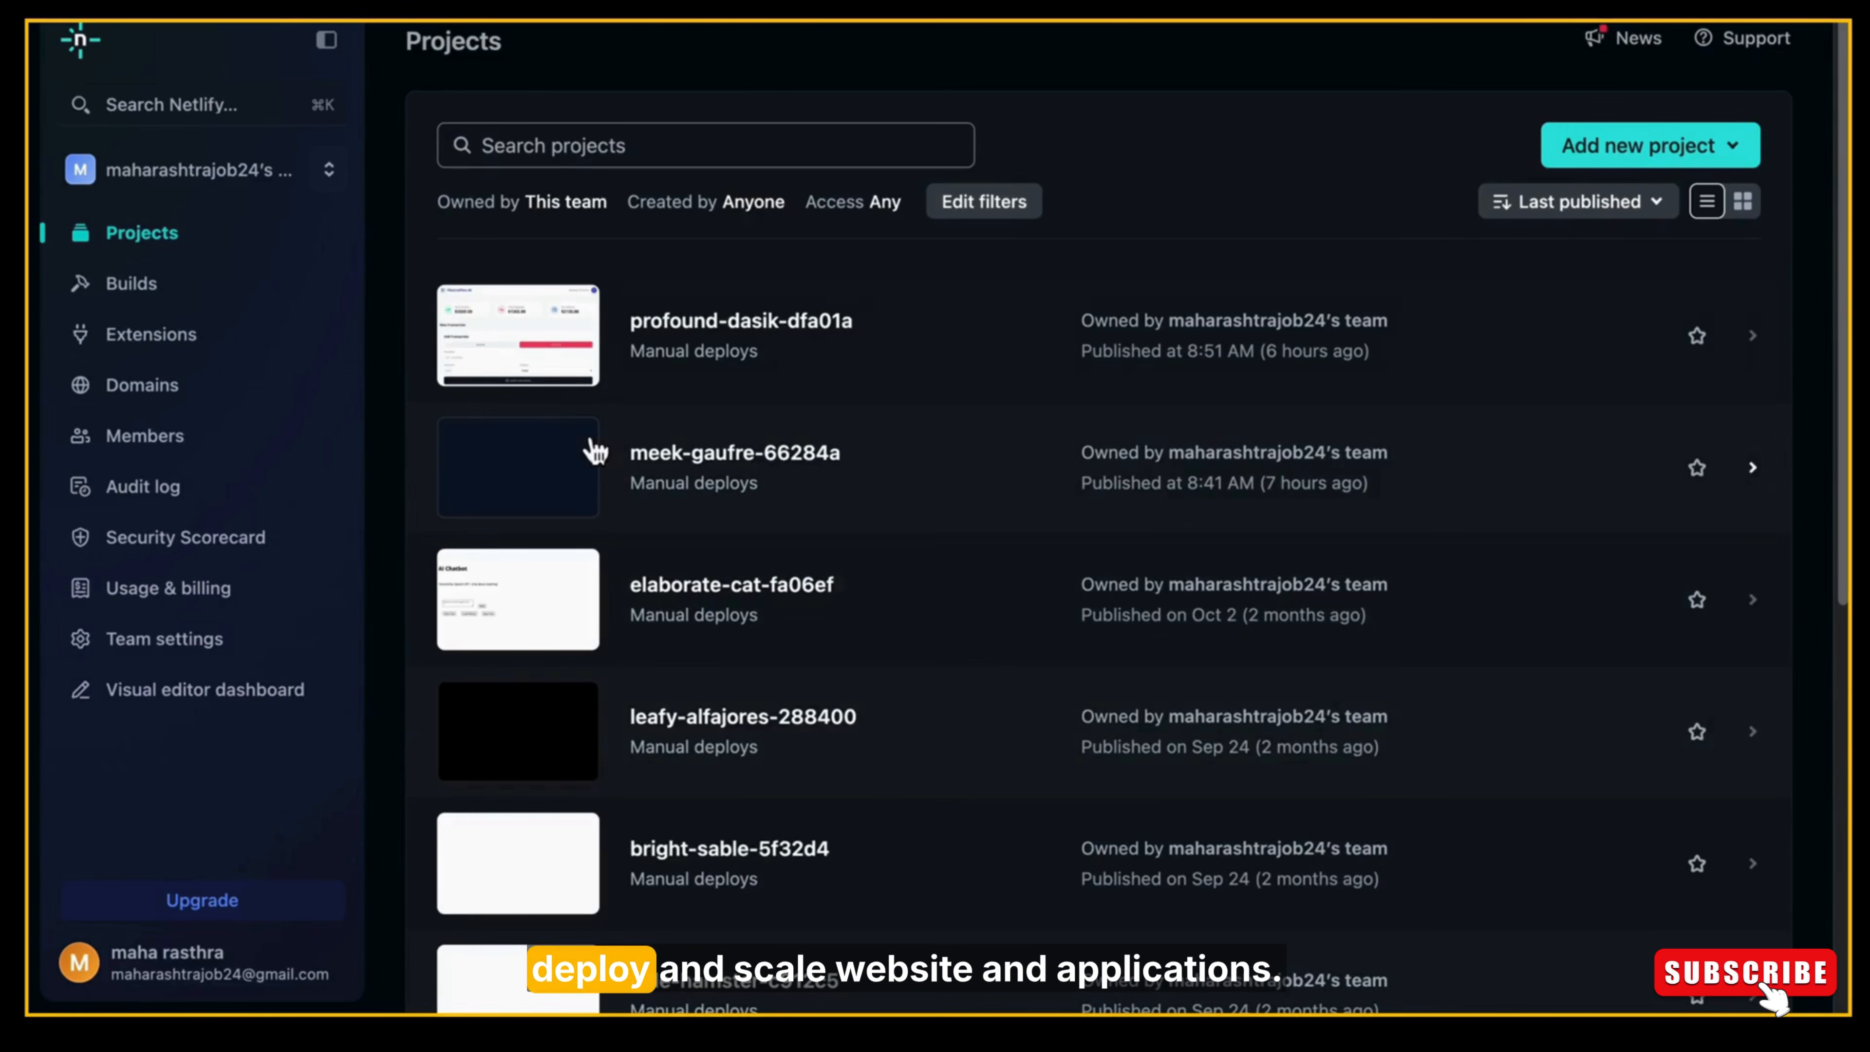
pyautogui.click(105, 71)
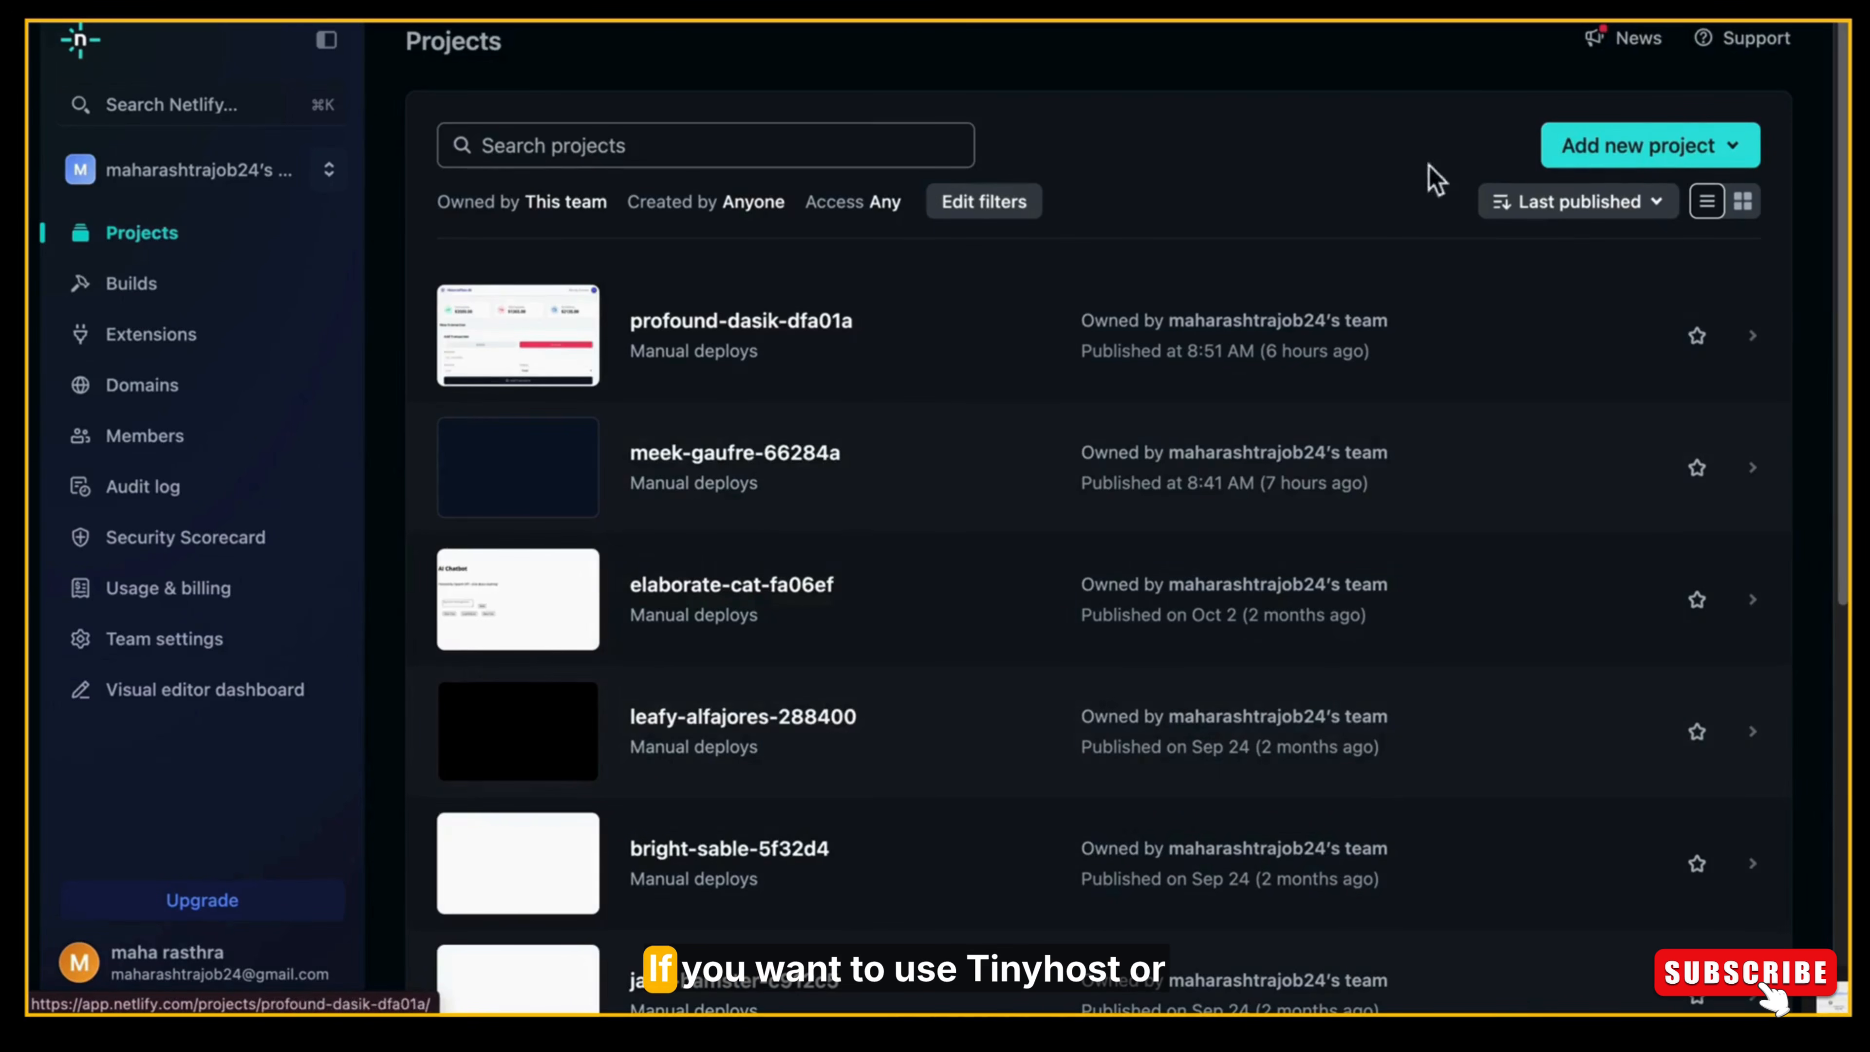
pyautogui.click(1629, 151)
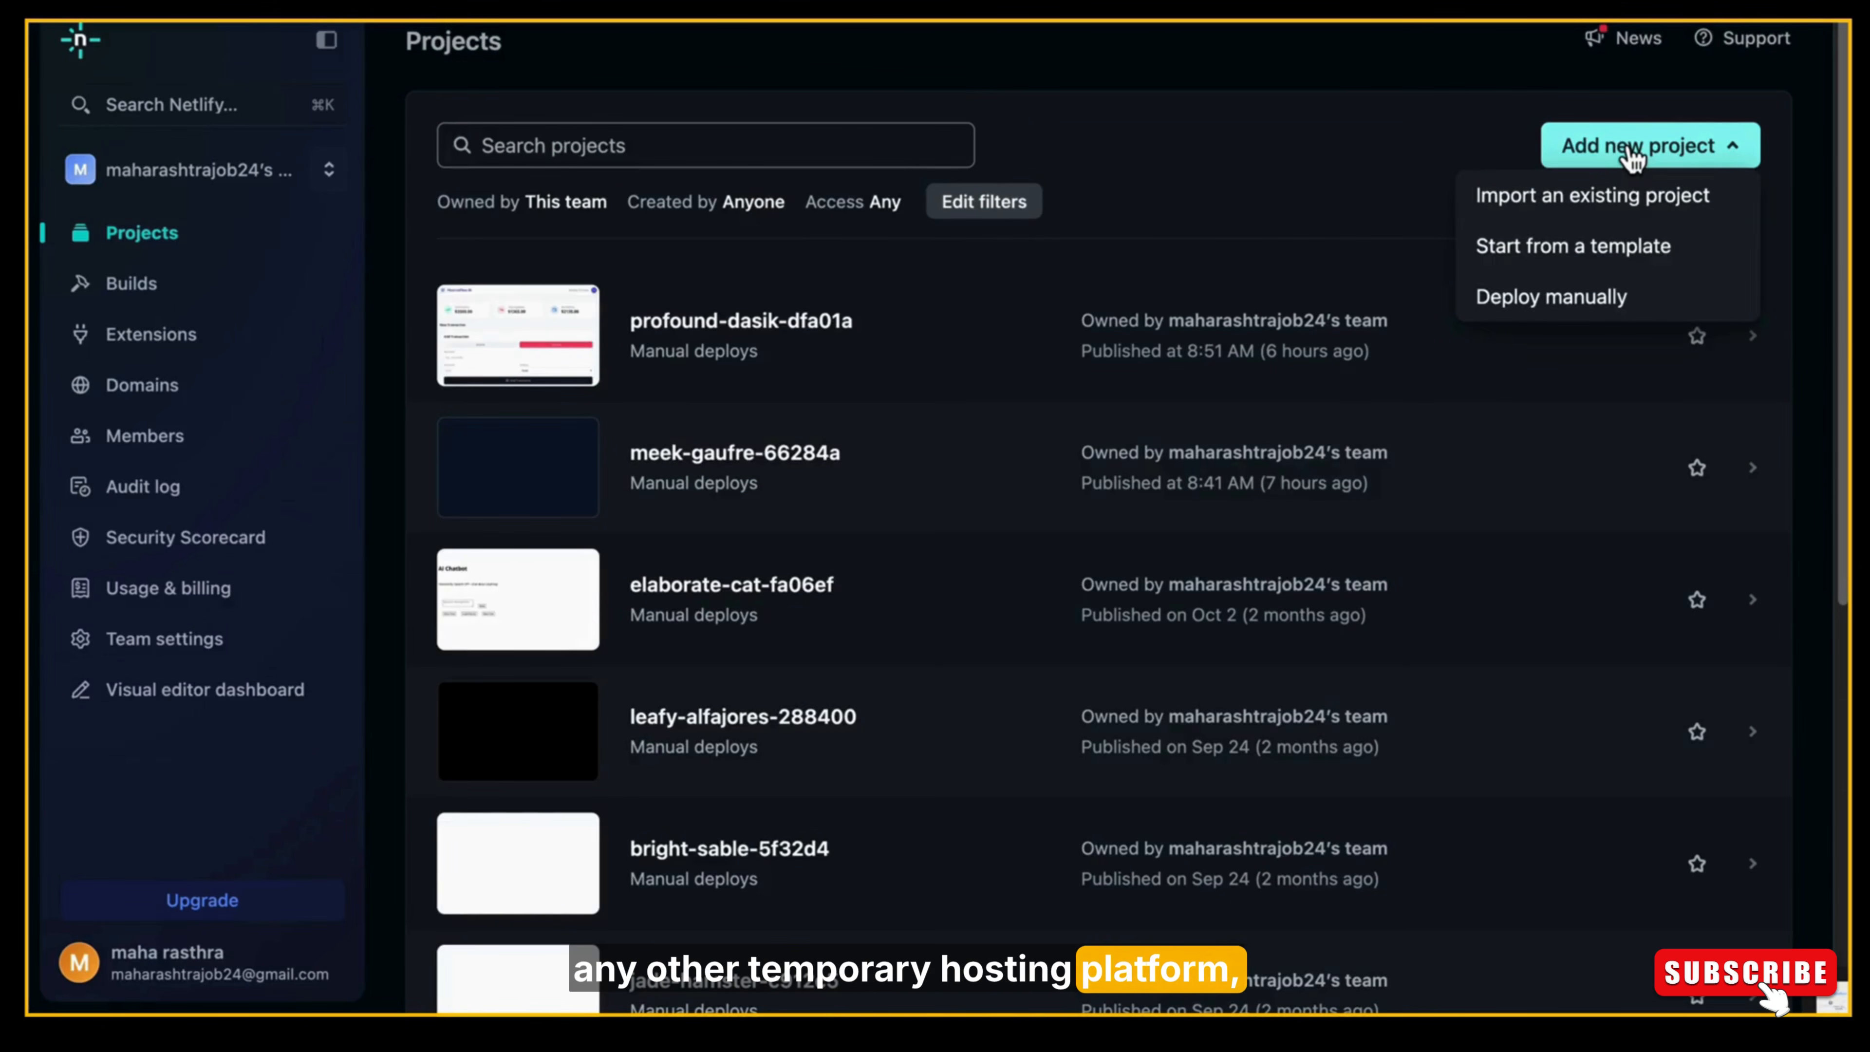
pyautogui.click(1337, 72)
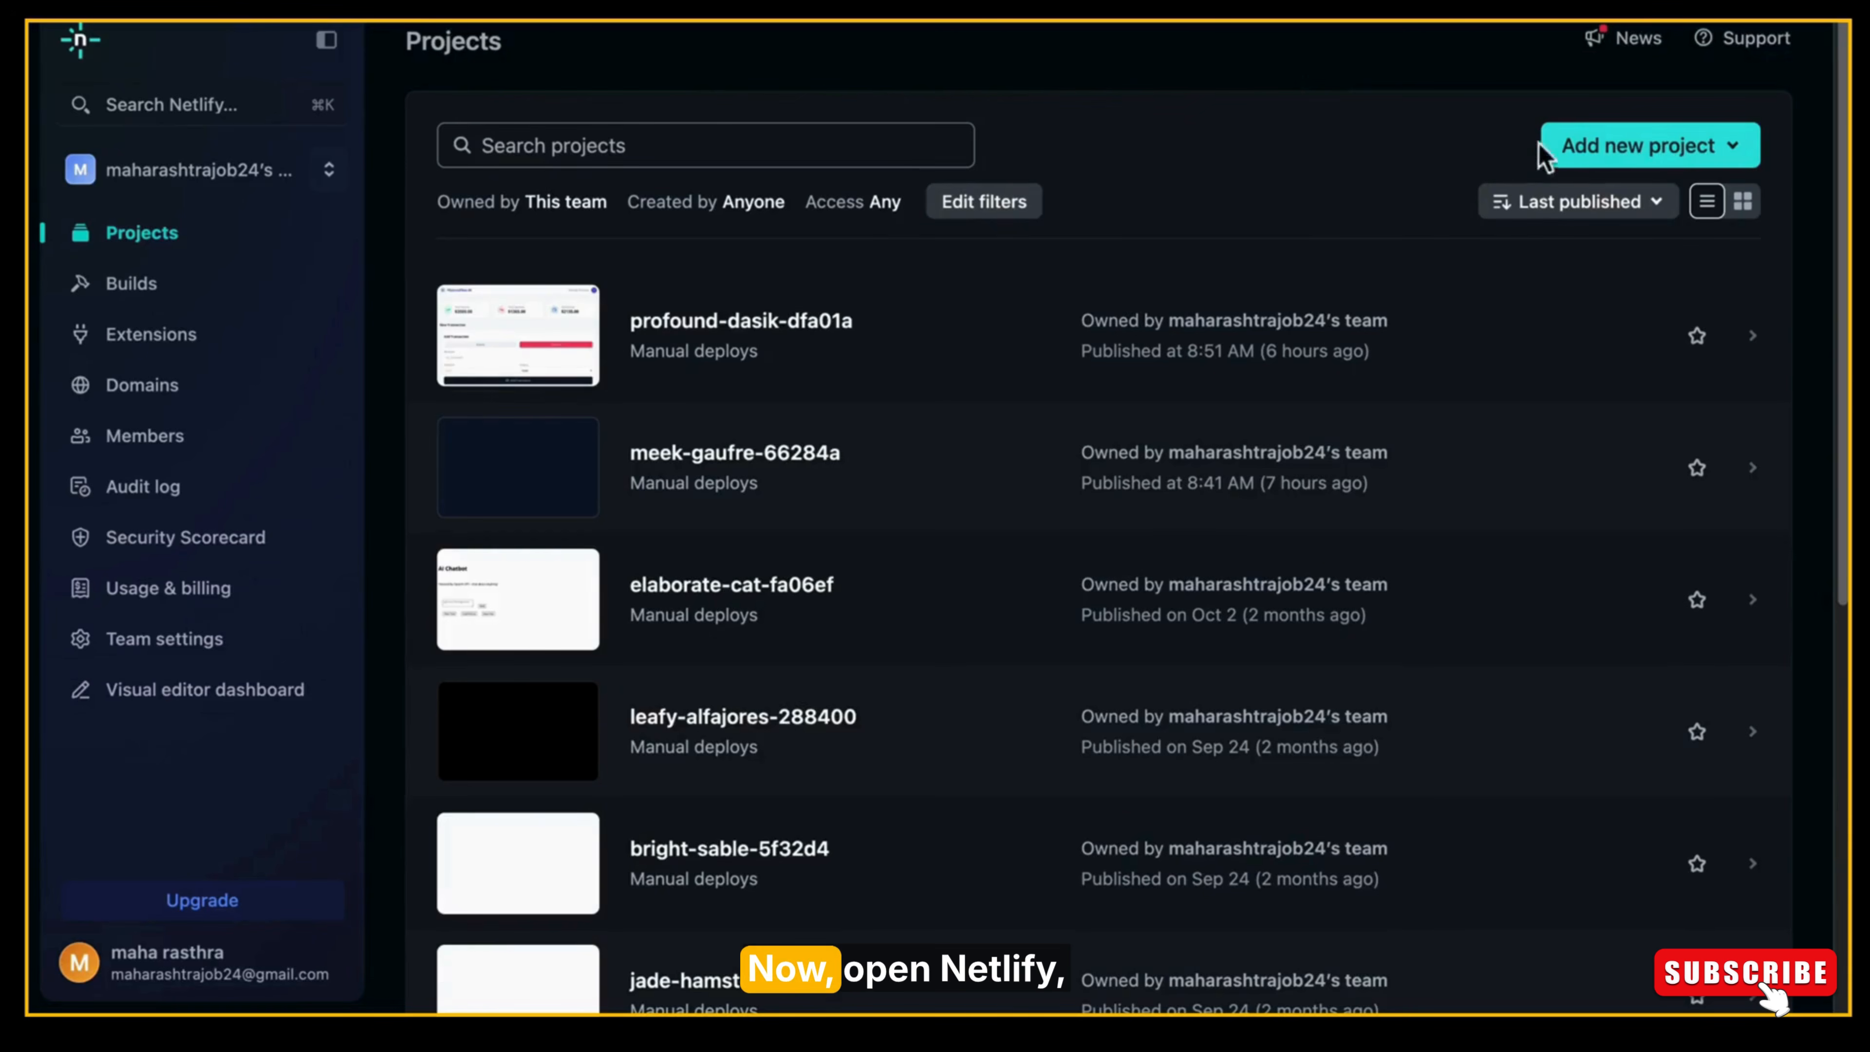
# Add a new manually deployed Netlify project by uploading the smart-savings-tracker 2 folder from Downloads.
pyautogui.click(1607, 151)
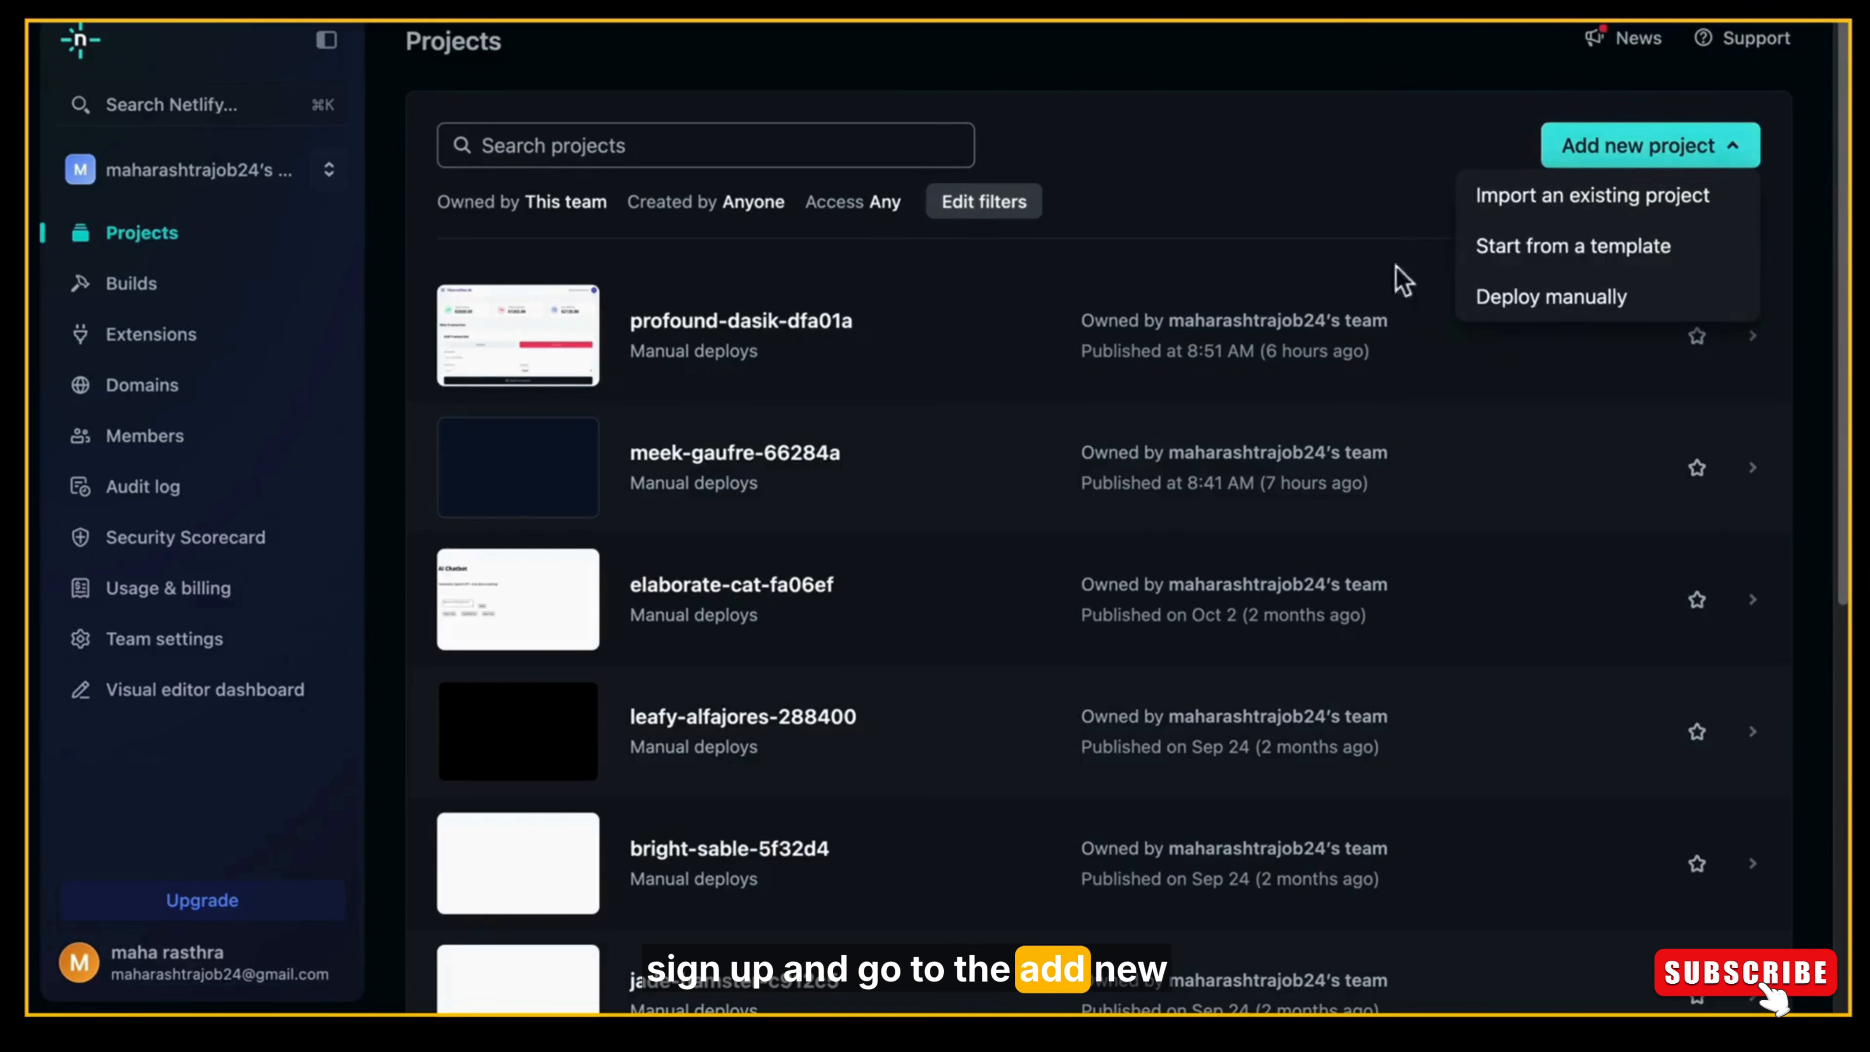
pyautogui.click(1576, 302)
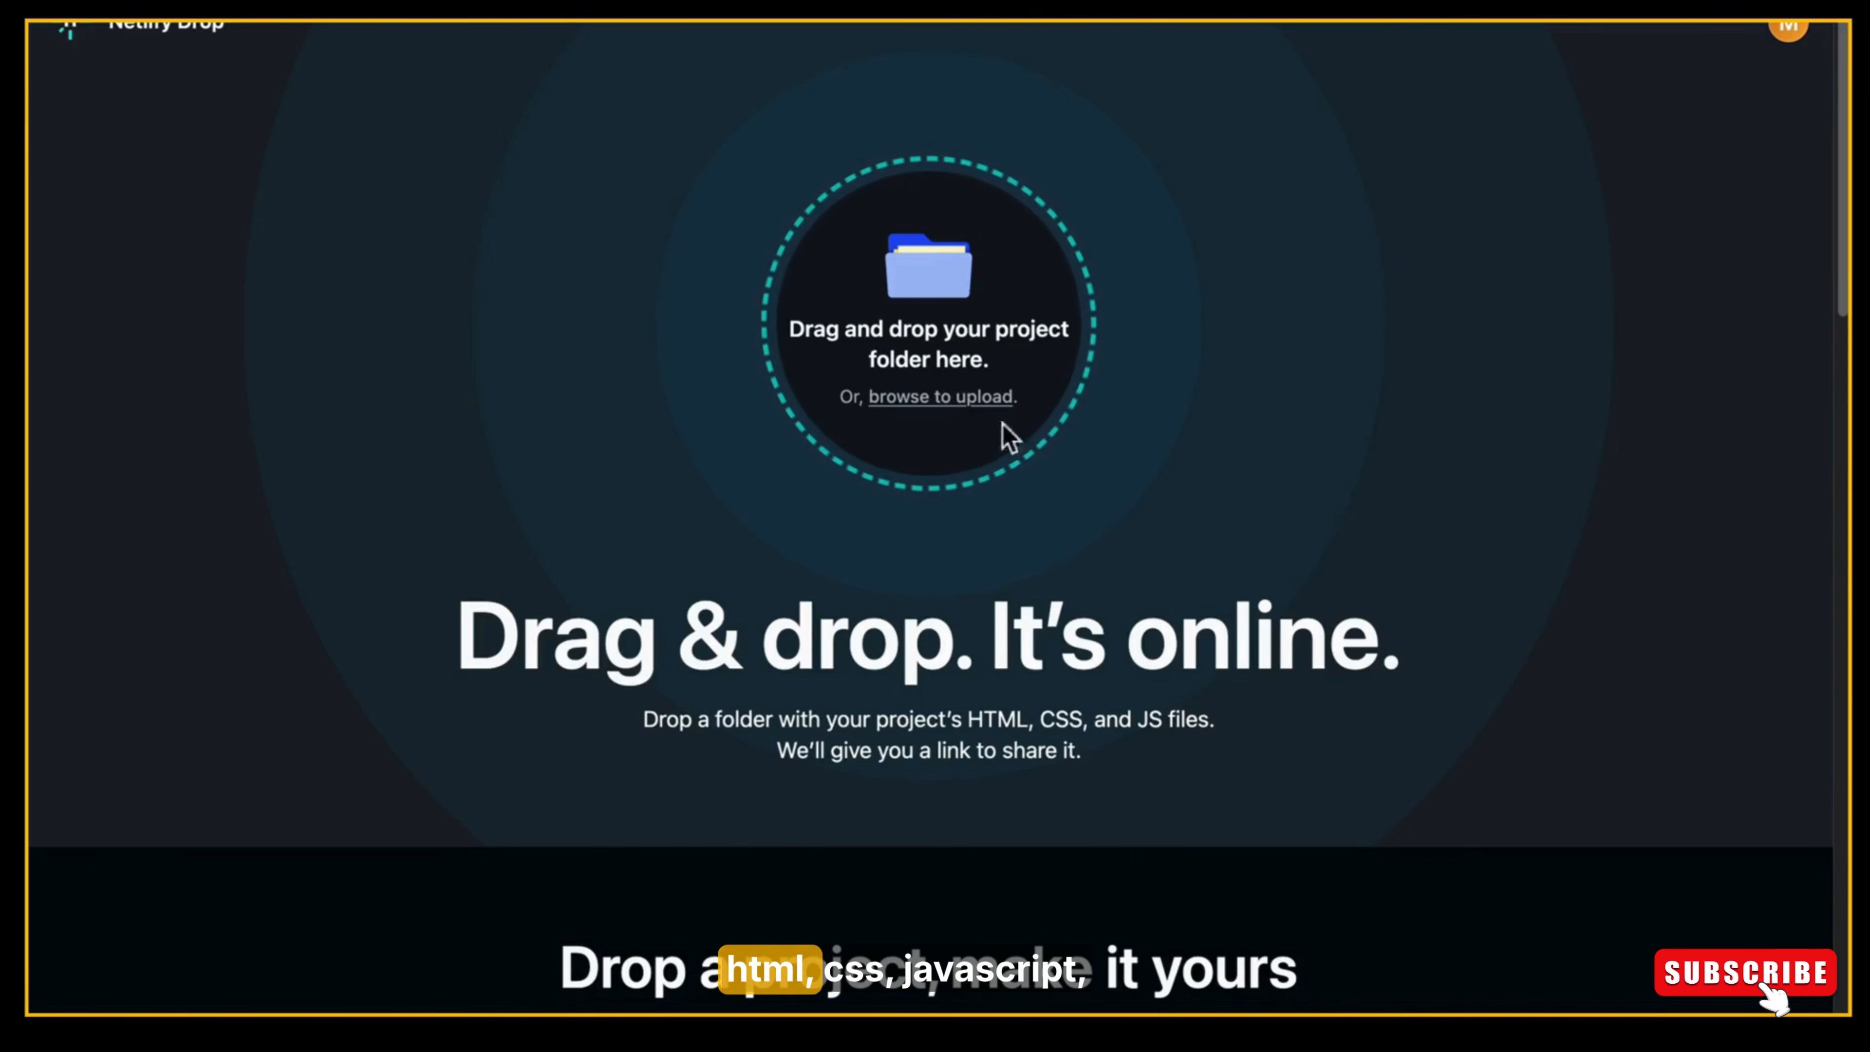
pyautogui.click(944, 413)
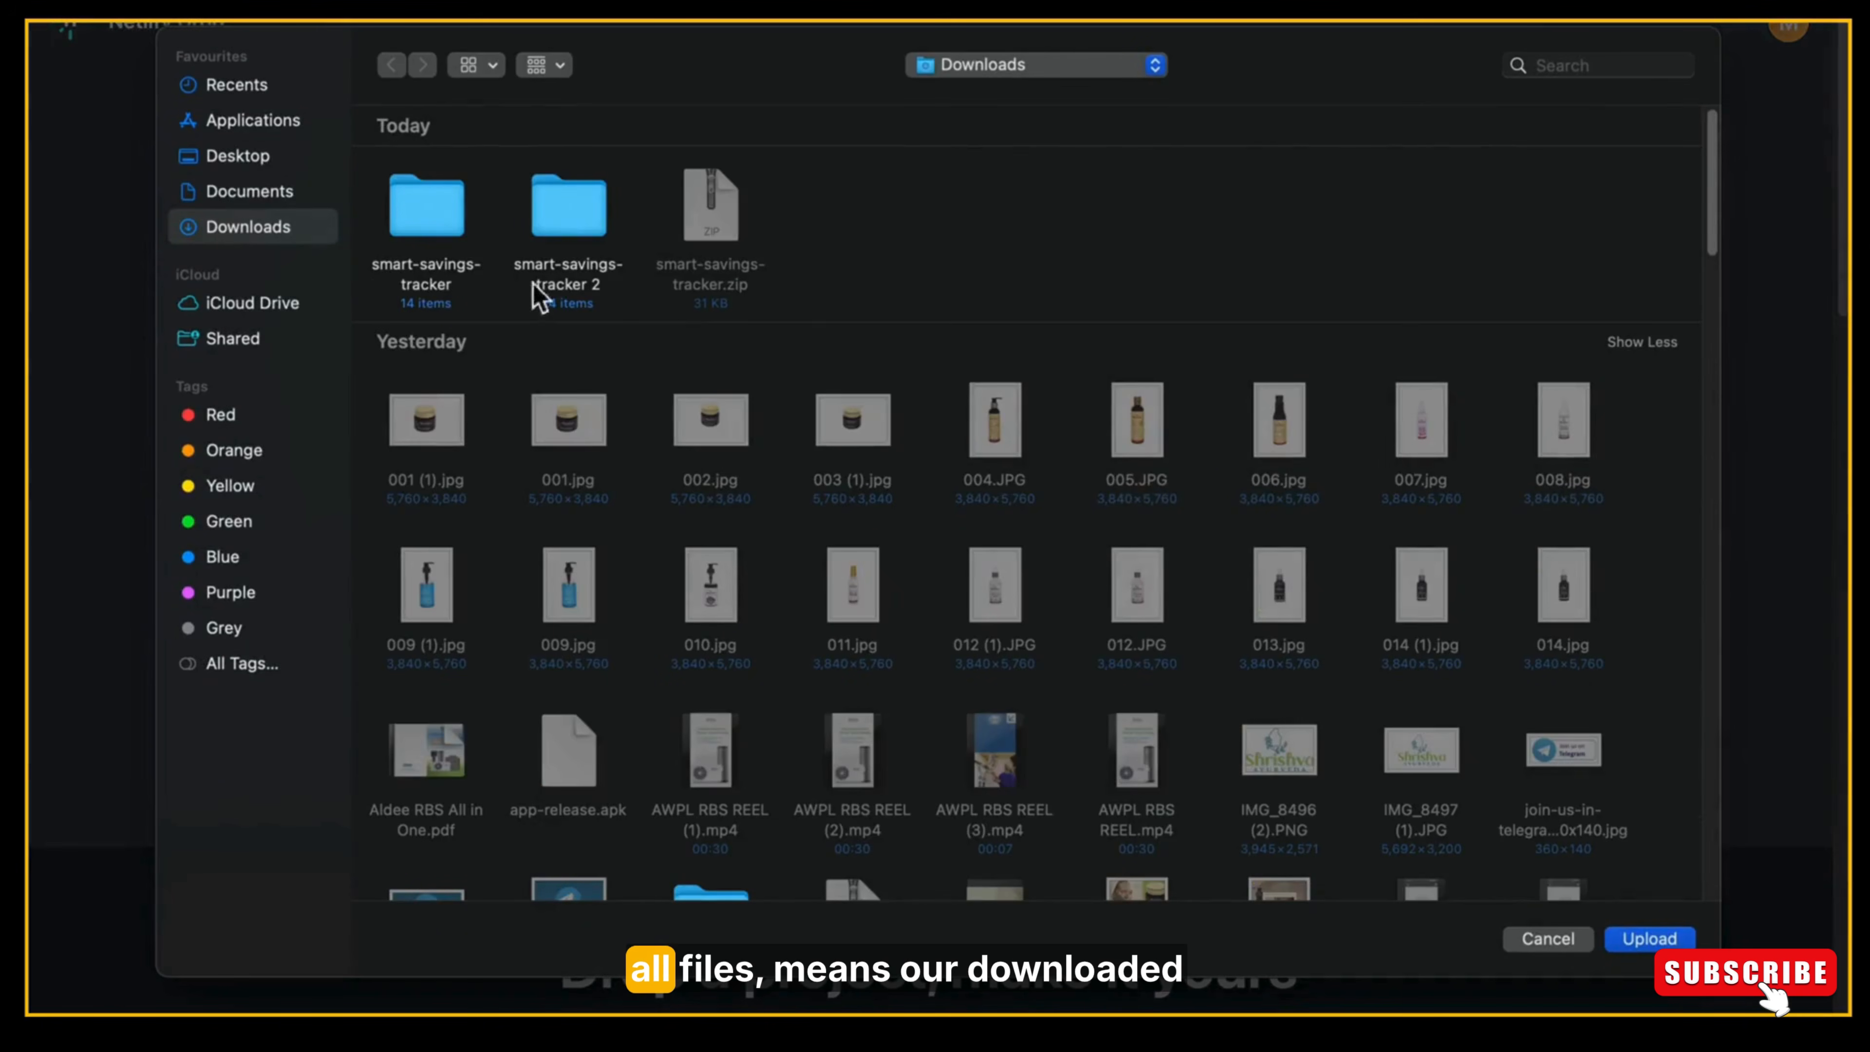
pyautogui.click(560, 214)
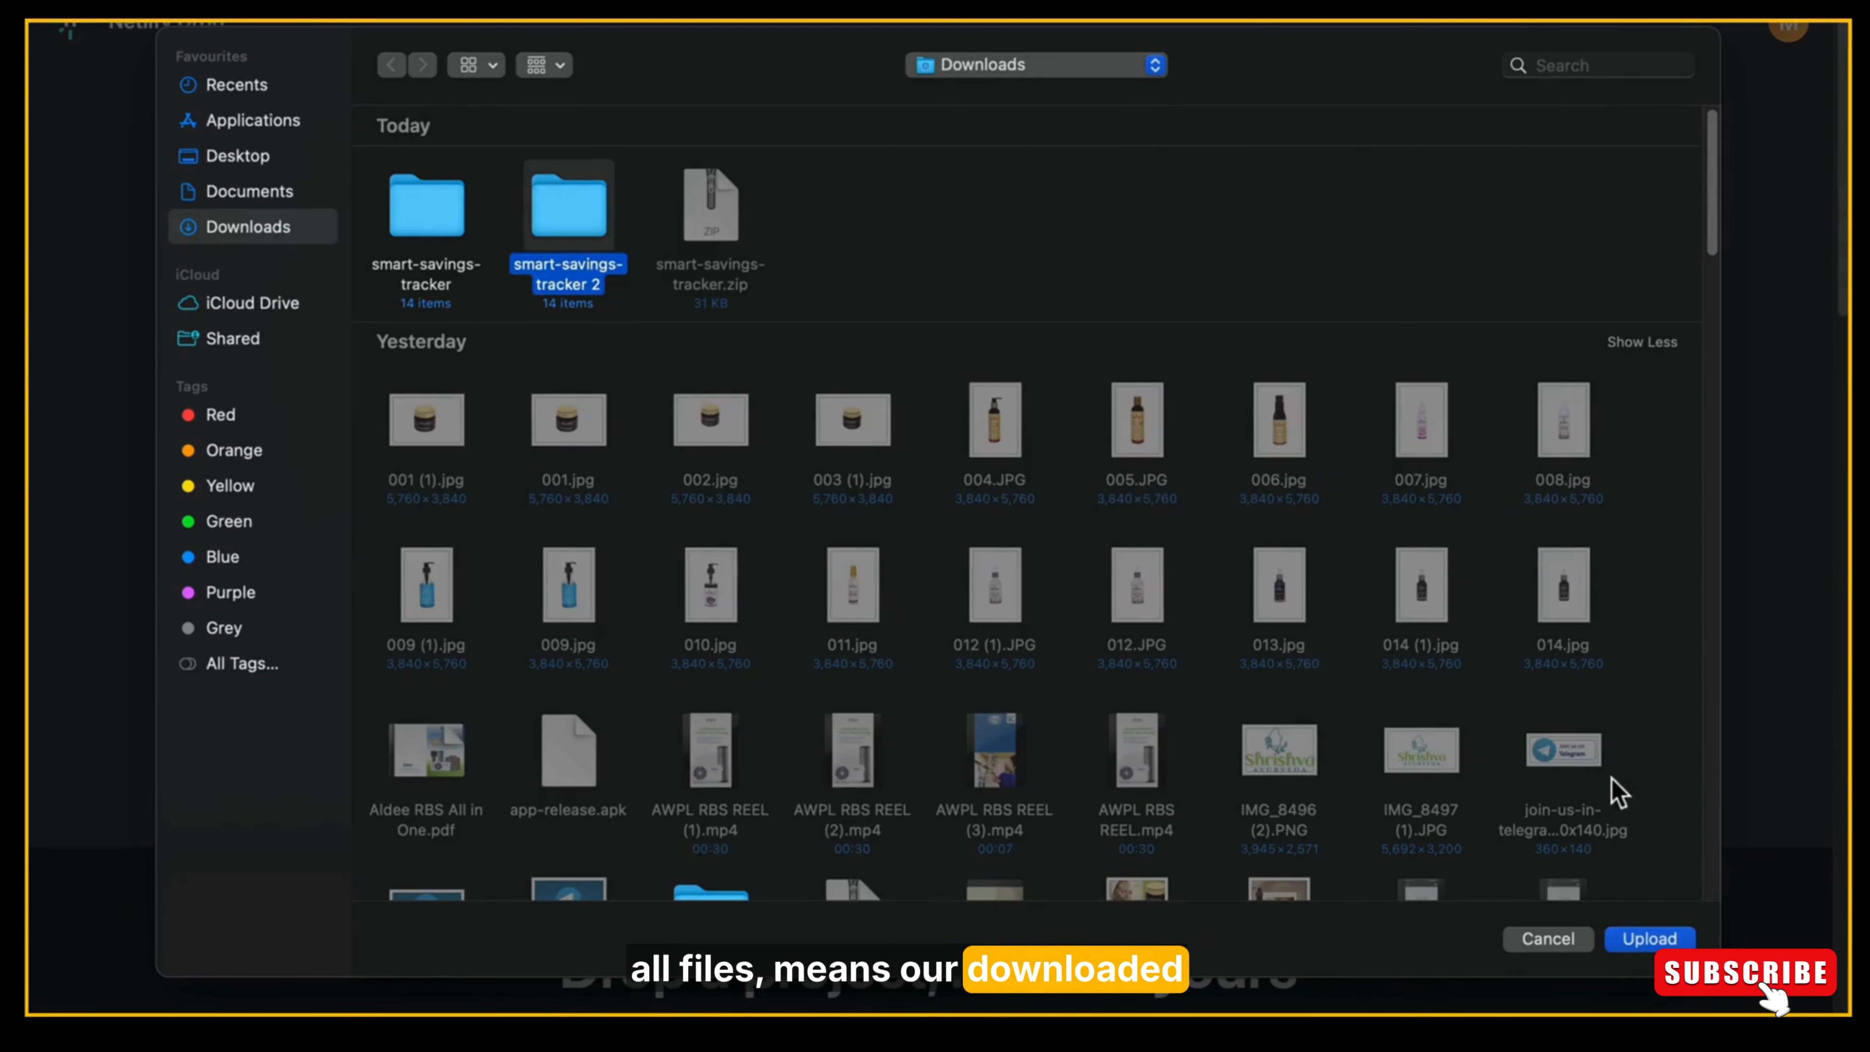
pyautogui.click(1649, 939)
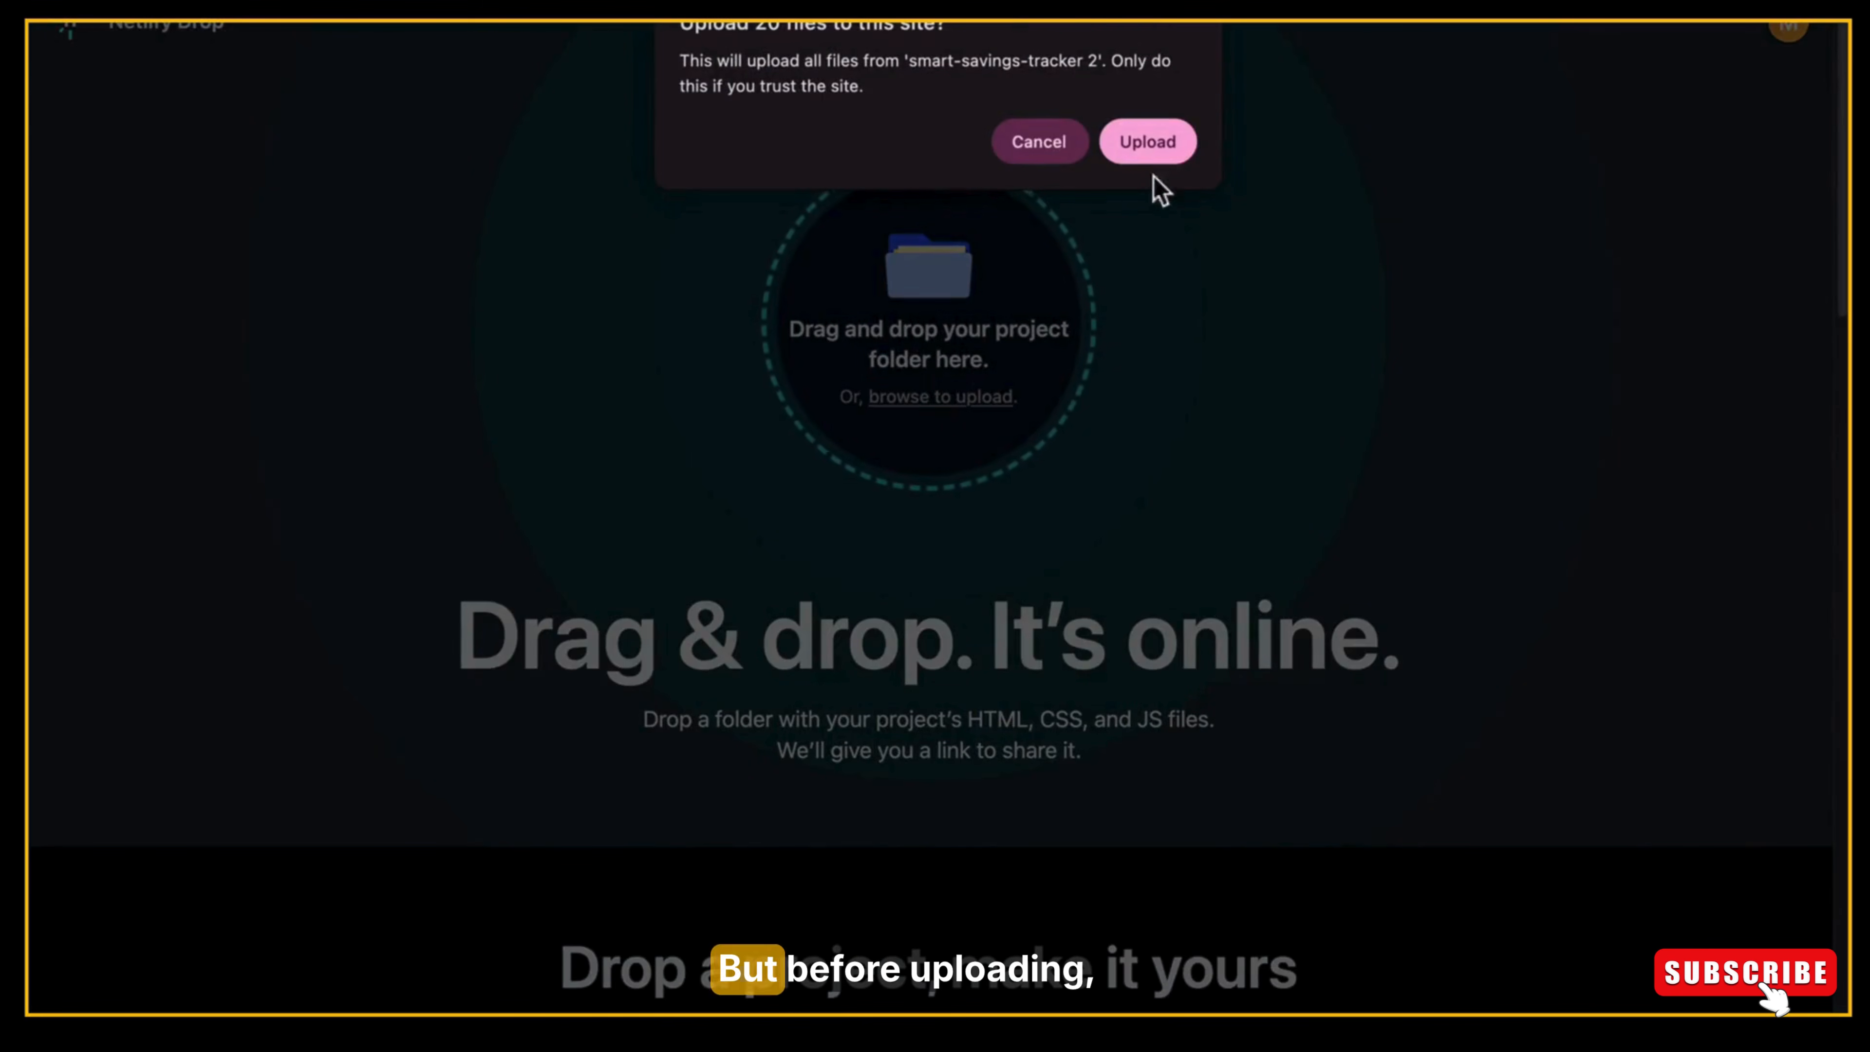
pyautogui.click(1173, 154)
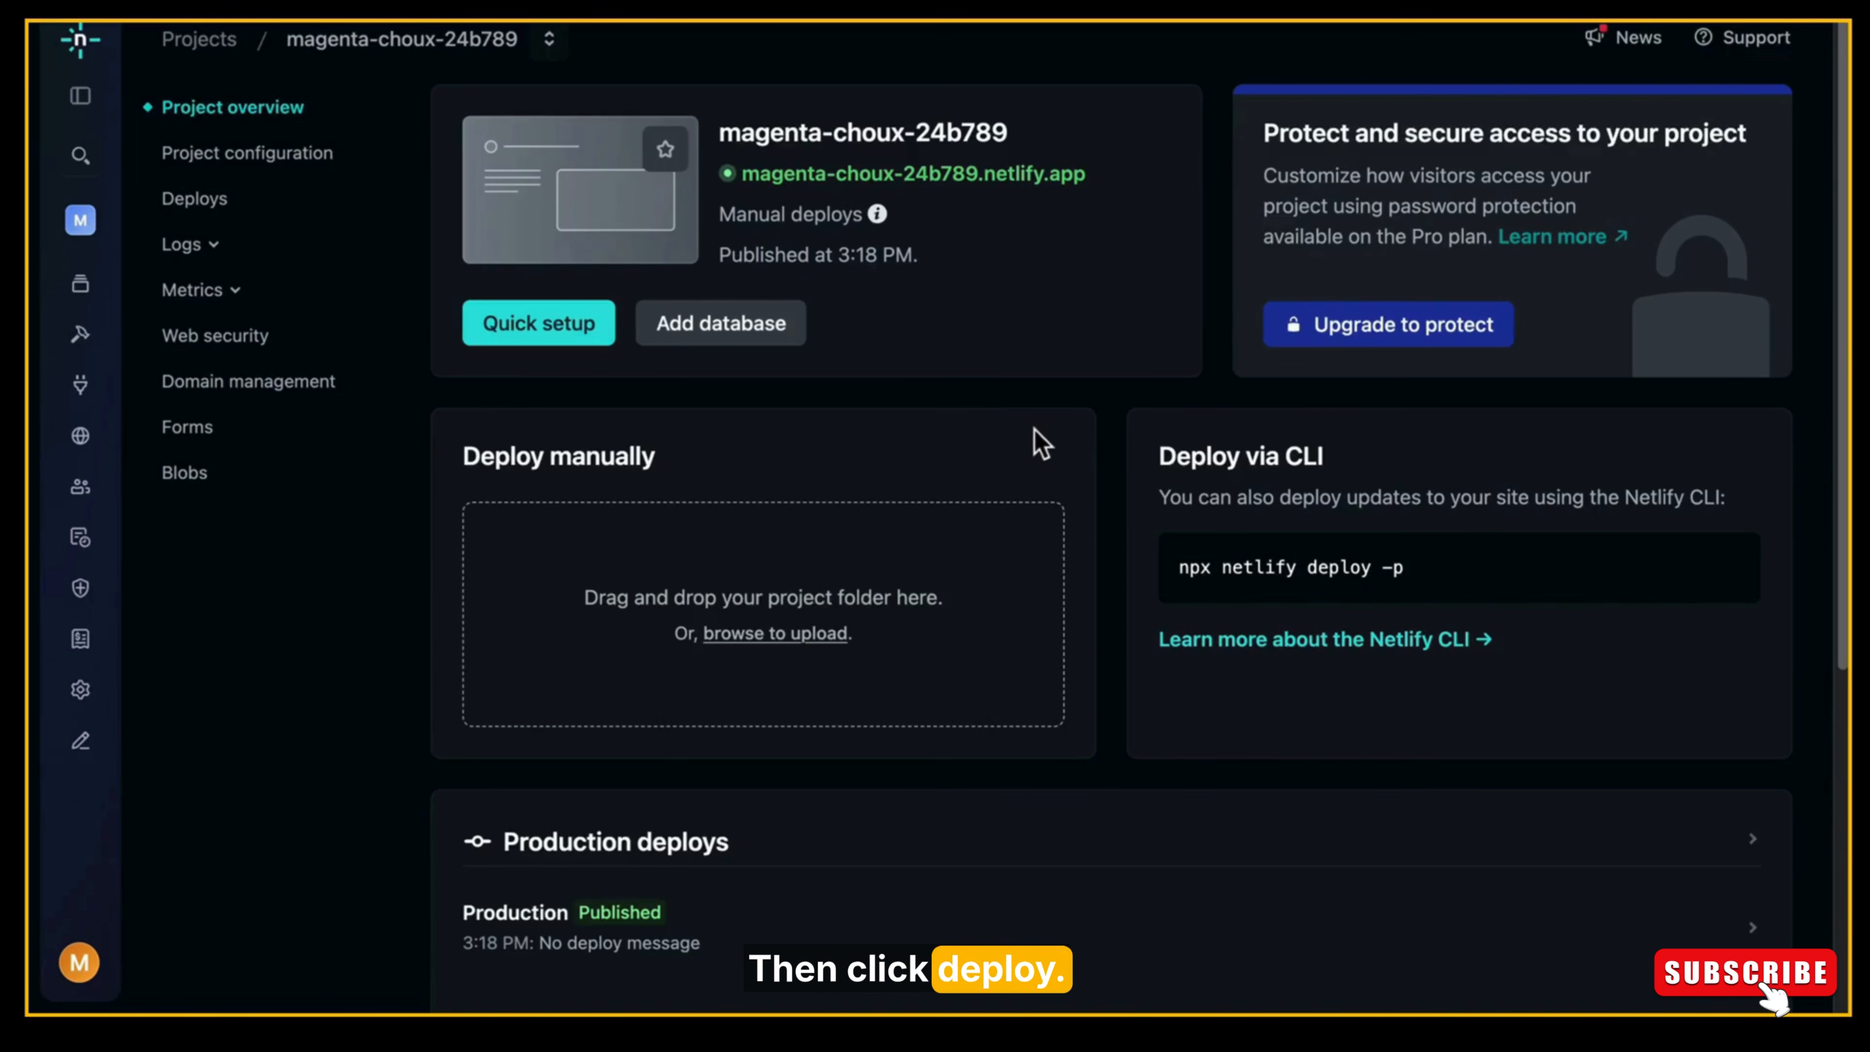
# Open the hosted site profound-dasik-dfa01a.netlify.app and look through its dashboard down to the Recent Transactions table.
pyautogui.moveTo(1840, 343); pyautogui.dragTo(1820, 618)
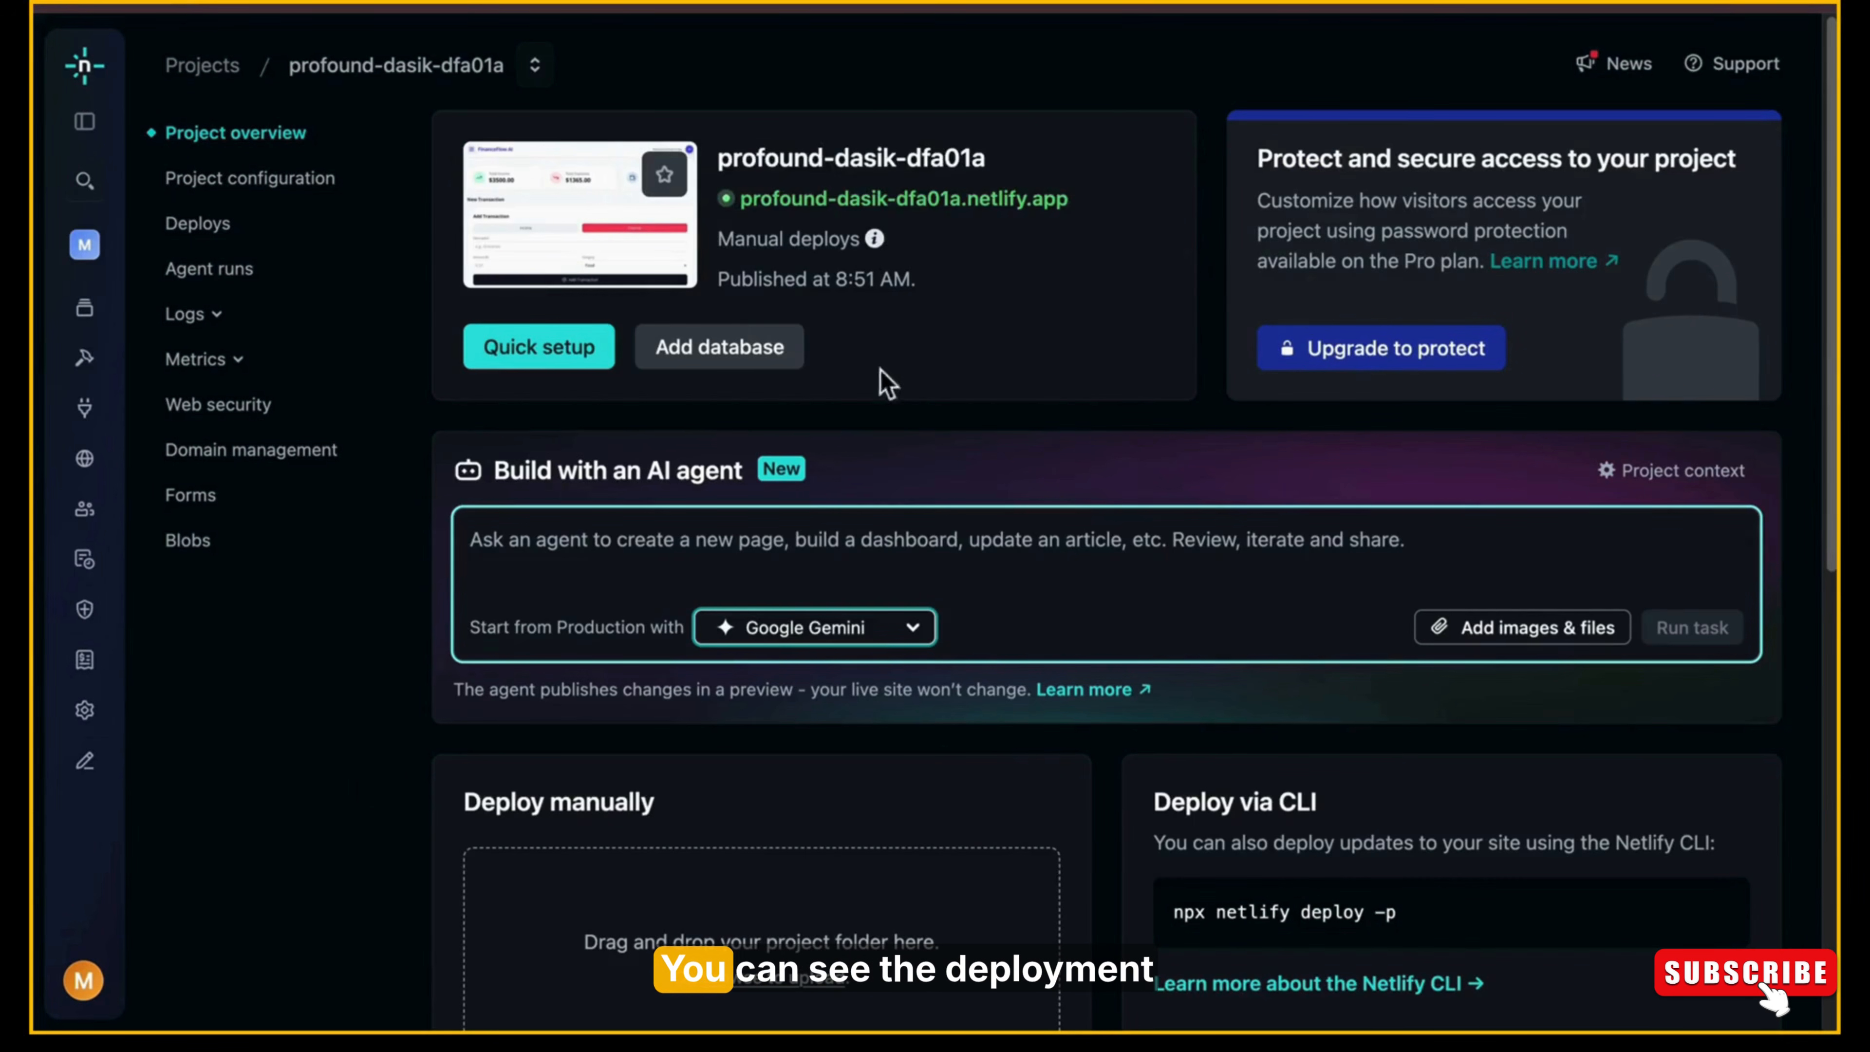
pyautogui.click(864, 638)
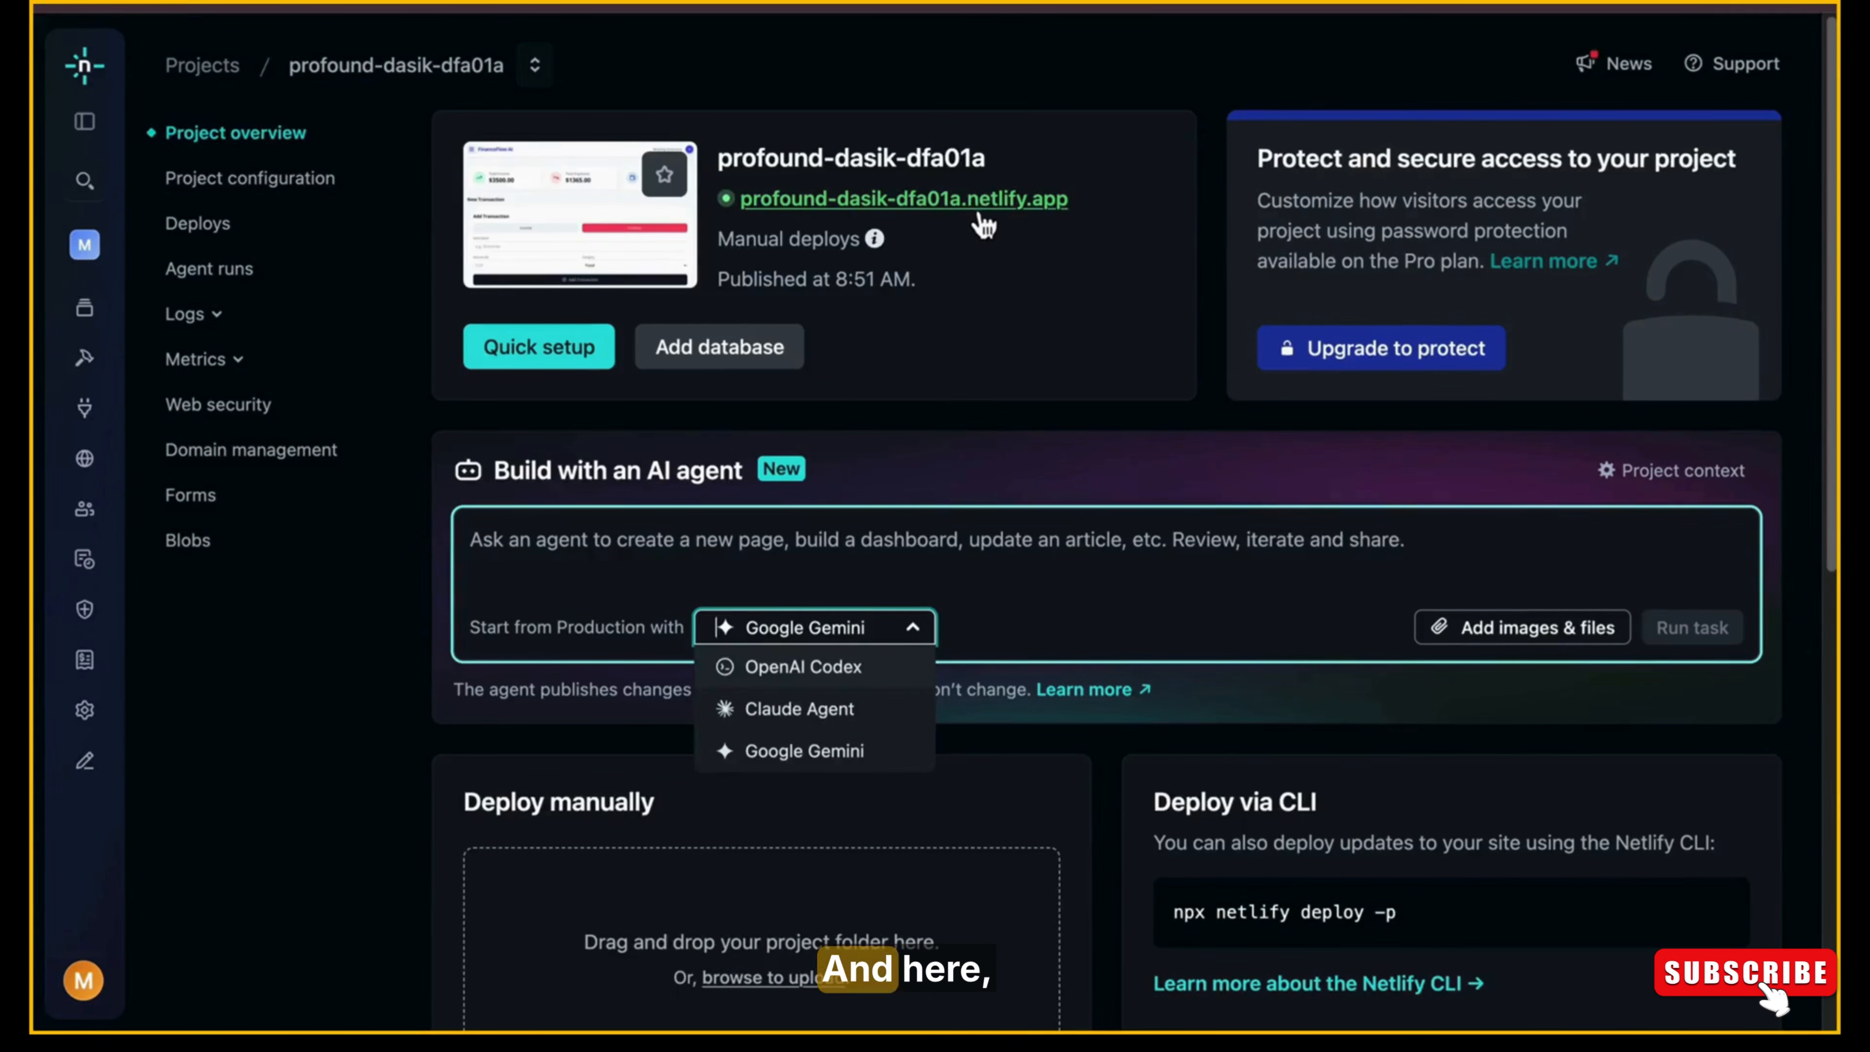
pyautogui.click(981, 215)
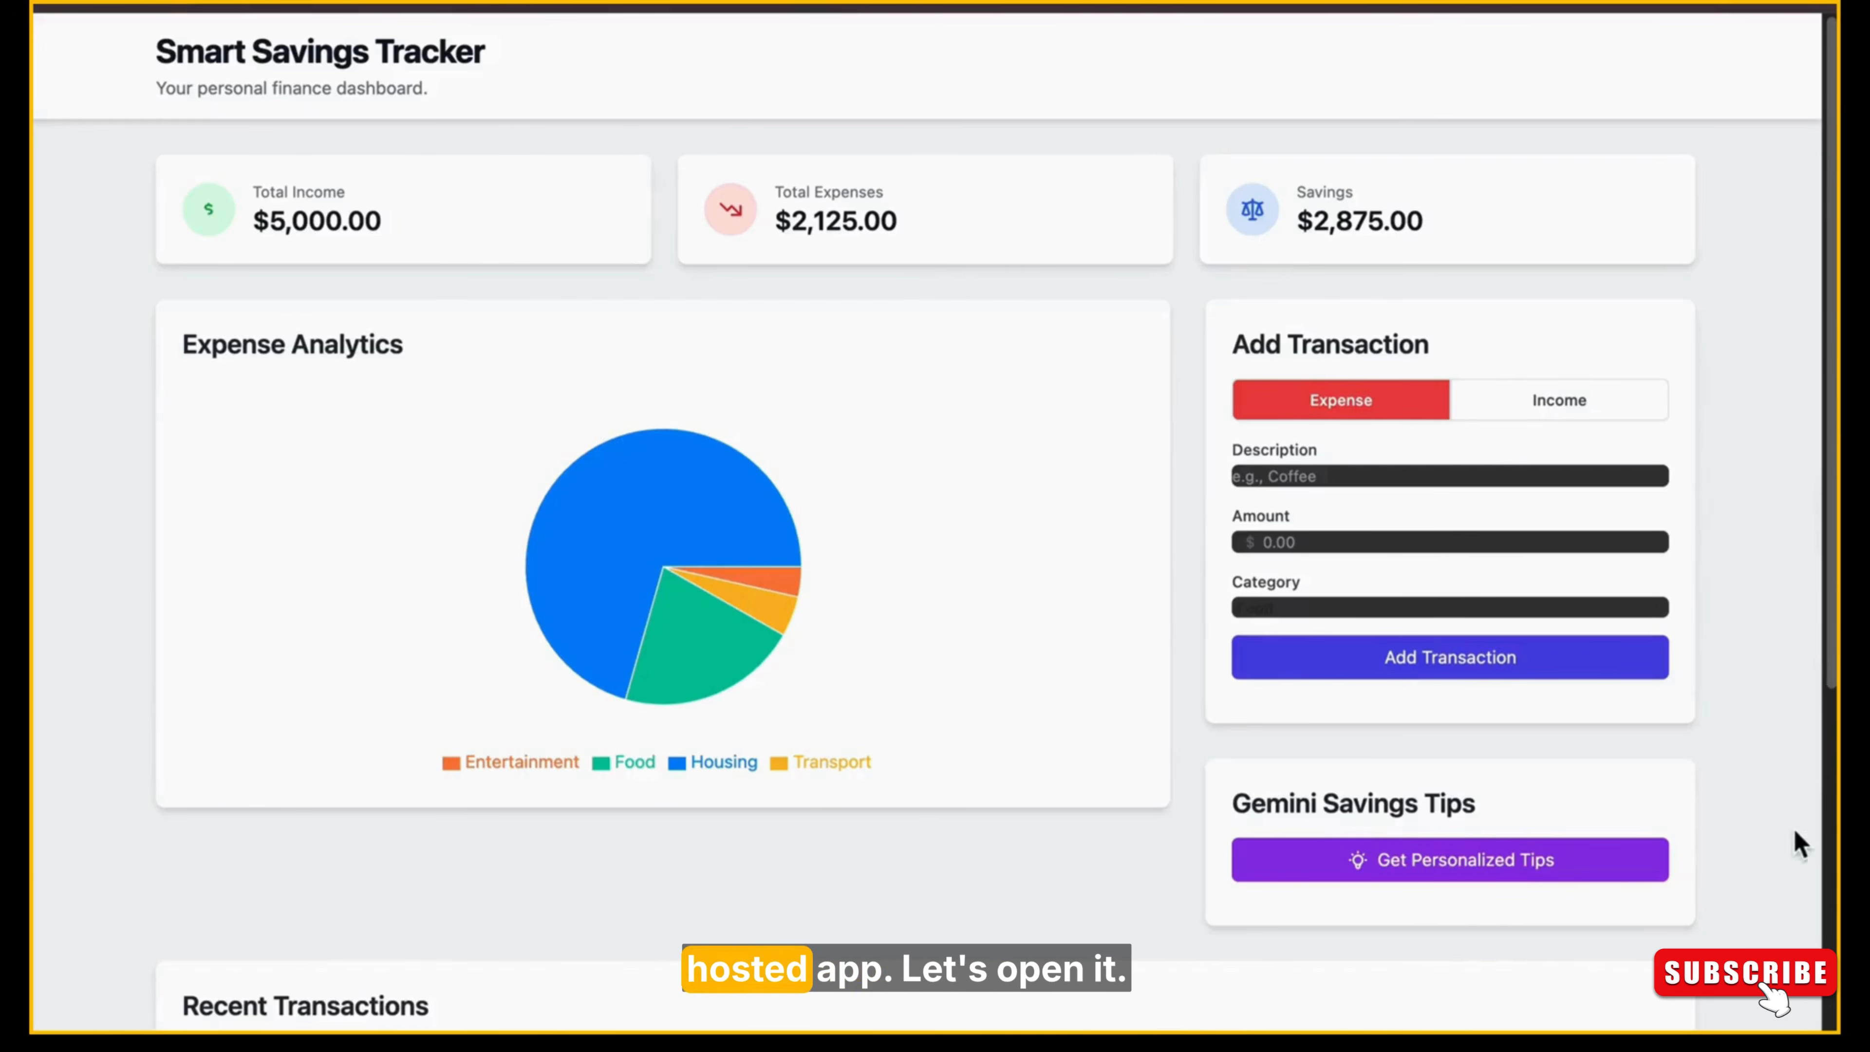
pyautogui.scroll(-5, 1805, 668)
pyautogui.scroll(5, 1766, 114)
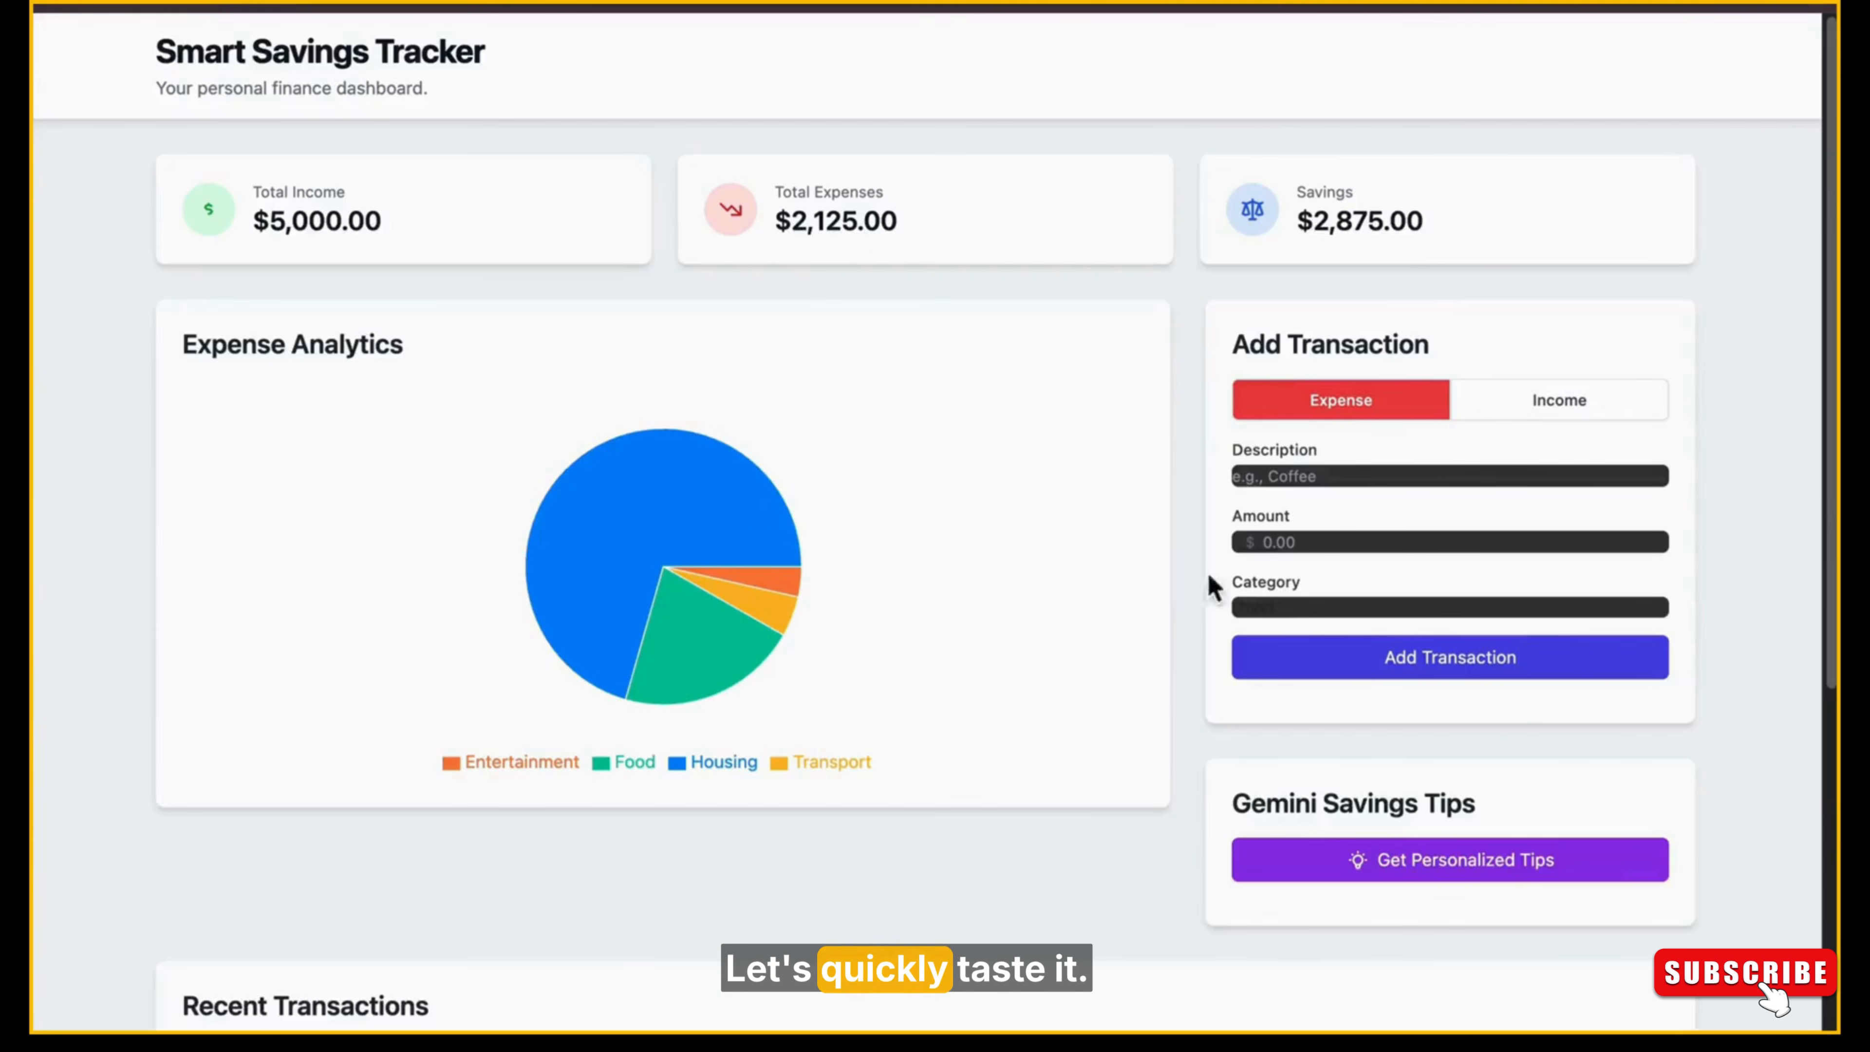
pyautogui.moveTo(1829, 508); pyautogui.dragTo(1829, 635)
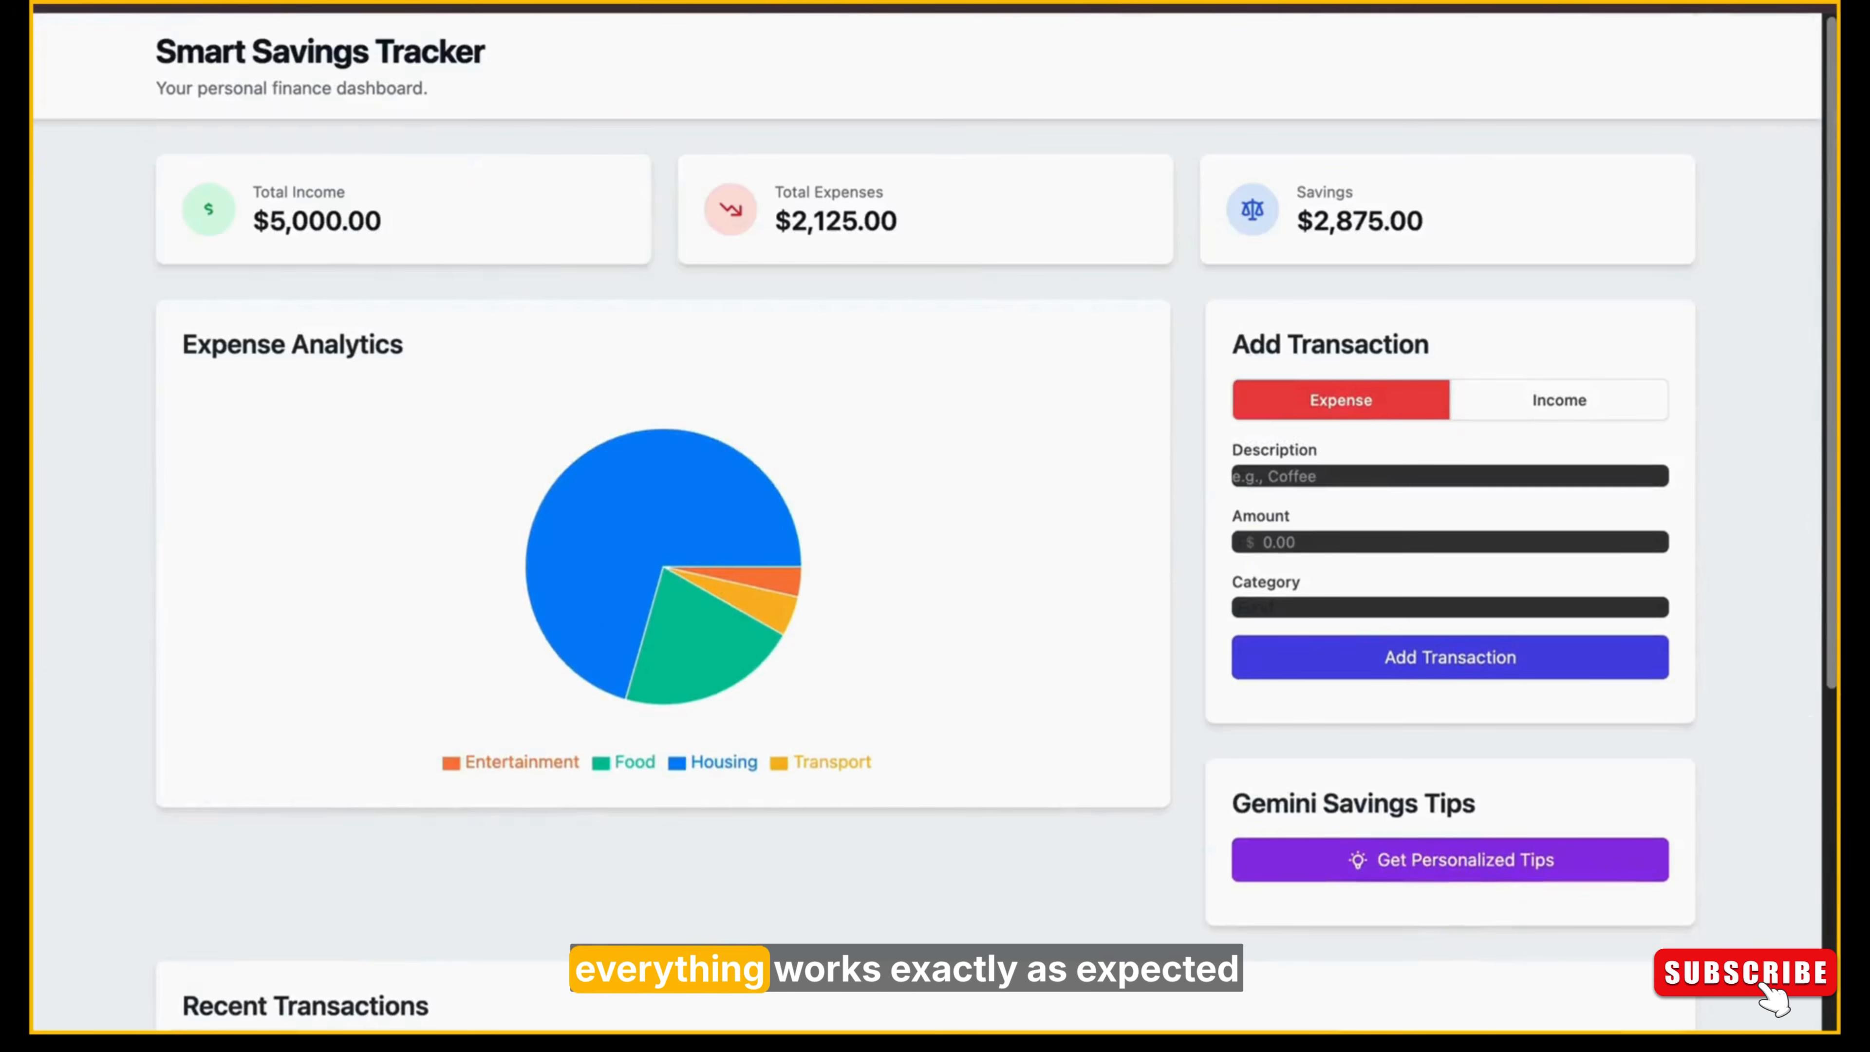
pyautogui.scroll(-7, 928, 516)
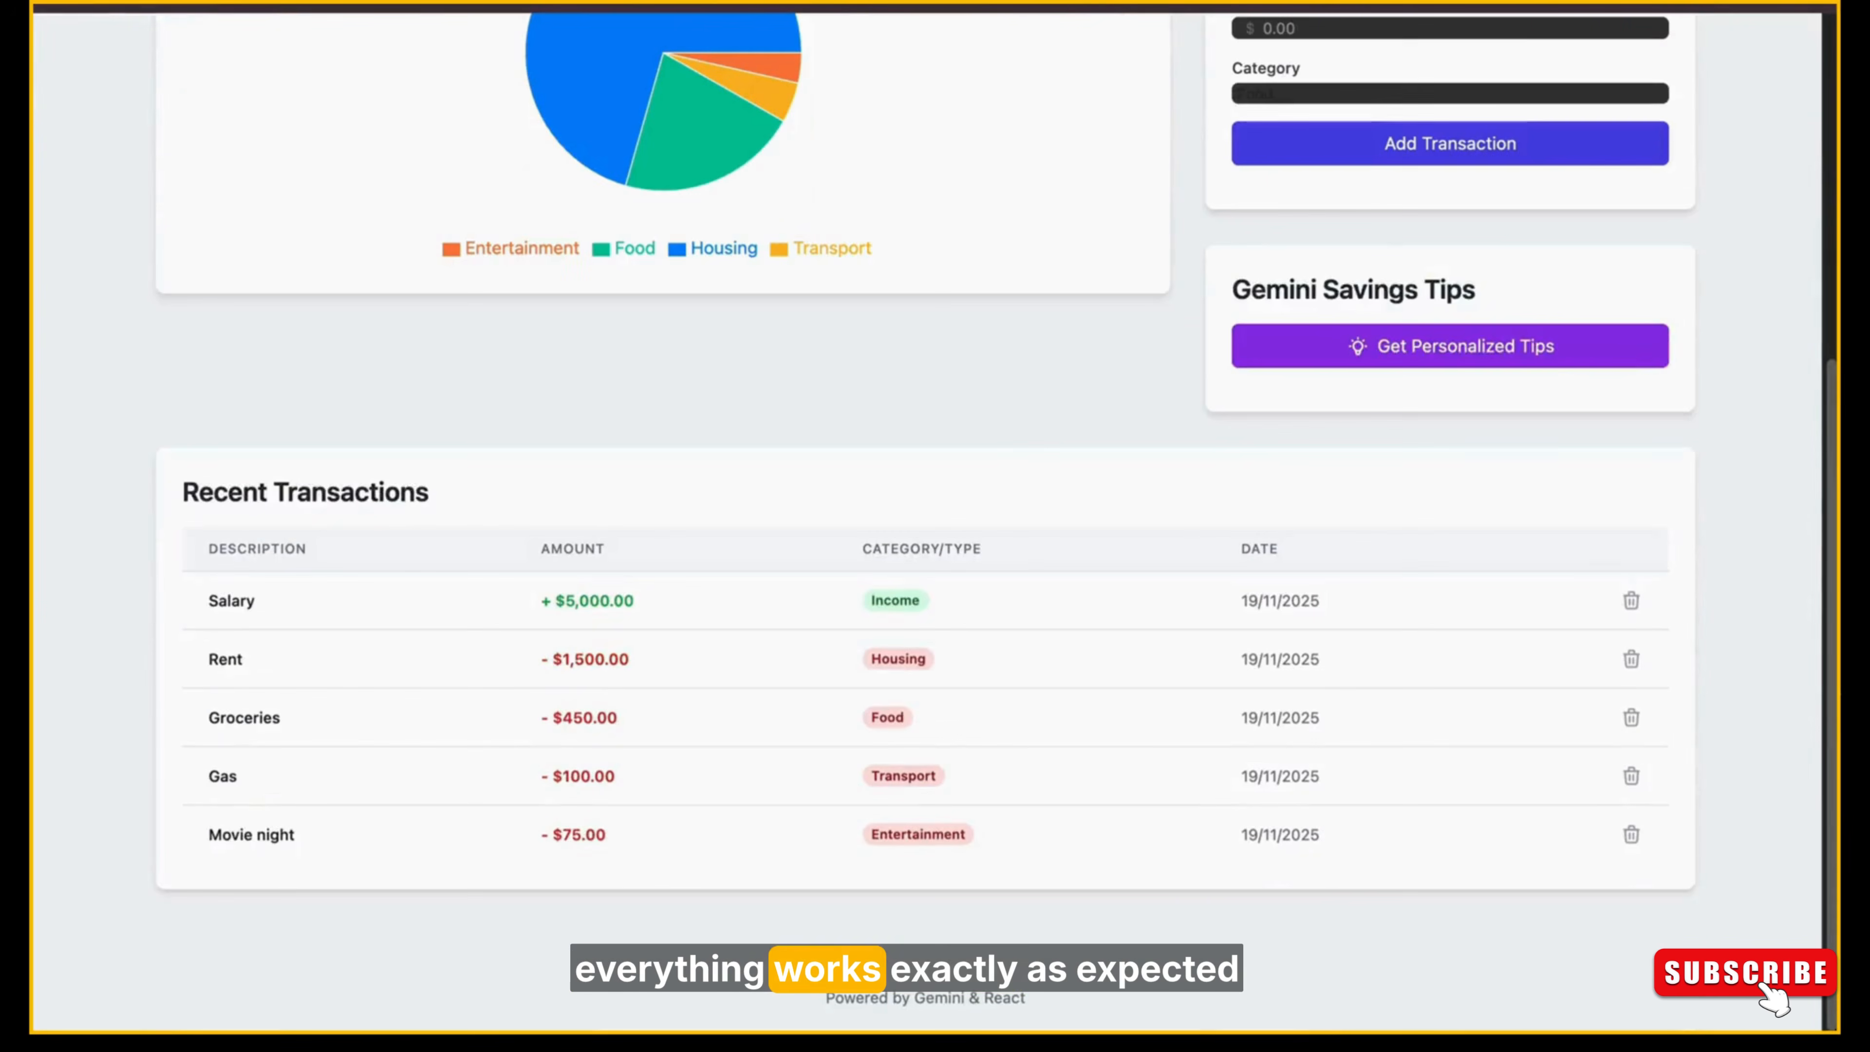
# Delete the Groceries, Rent and Movie night entries from the Recent Transactions table.
pyautogui.click(1636, 725)
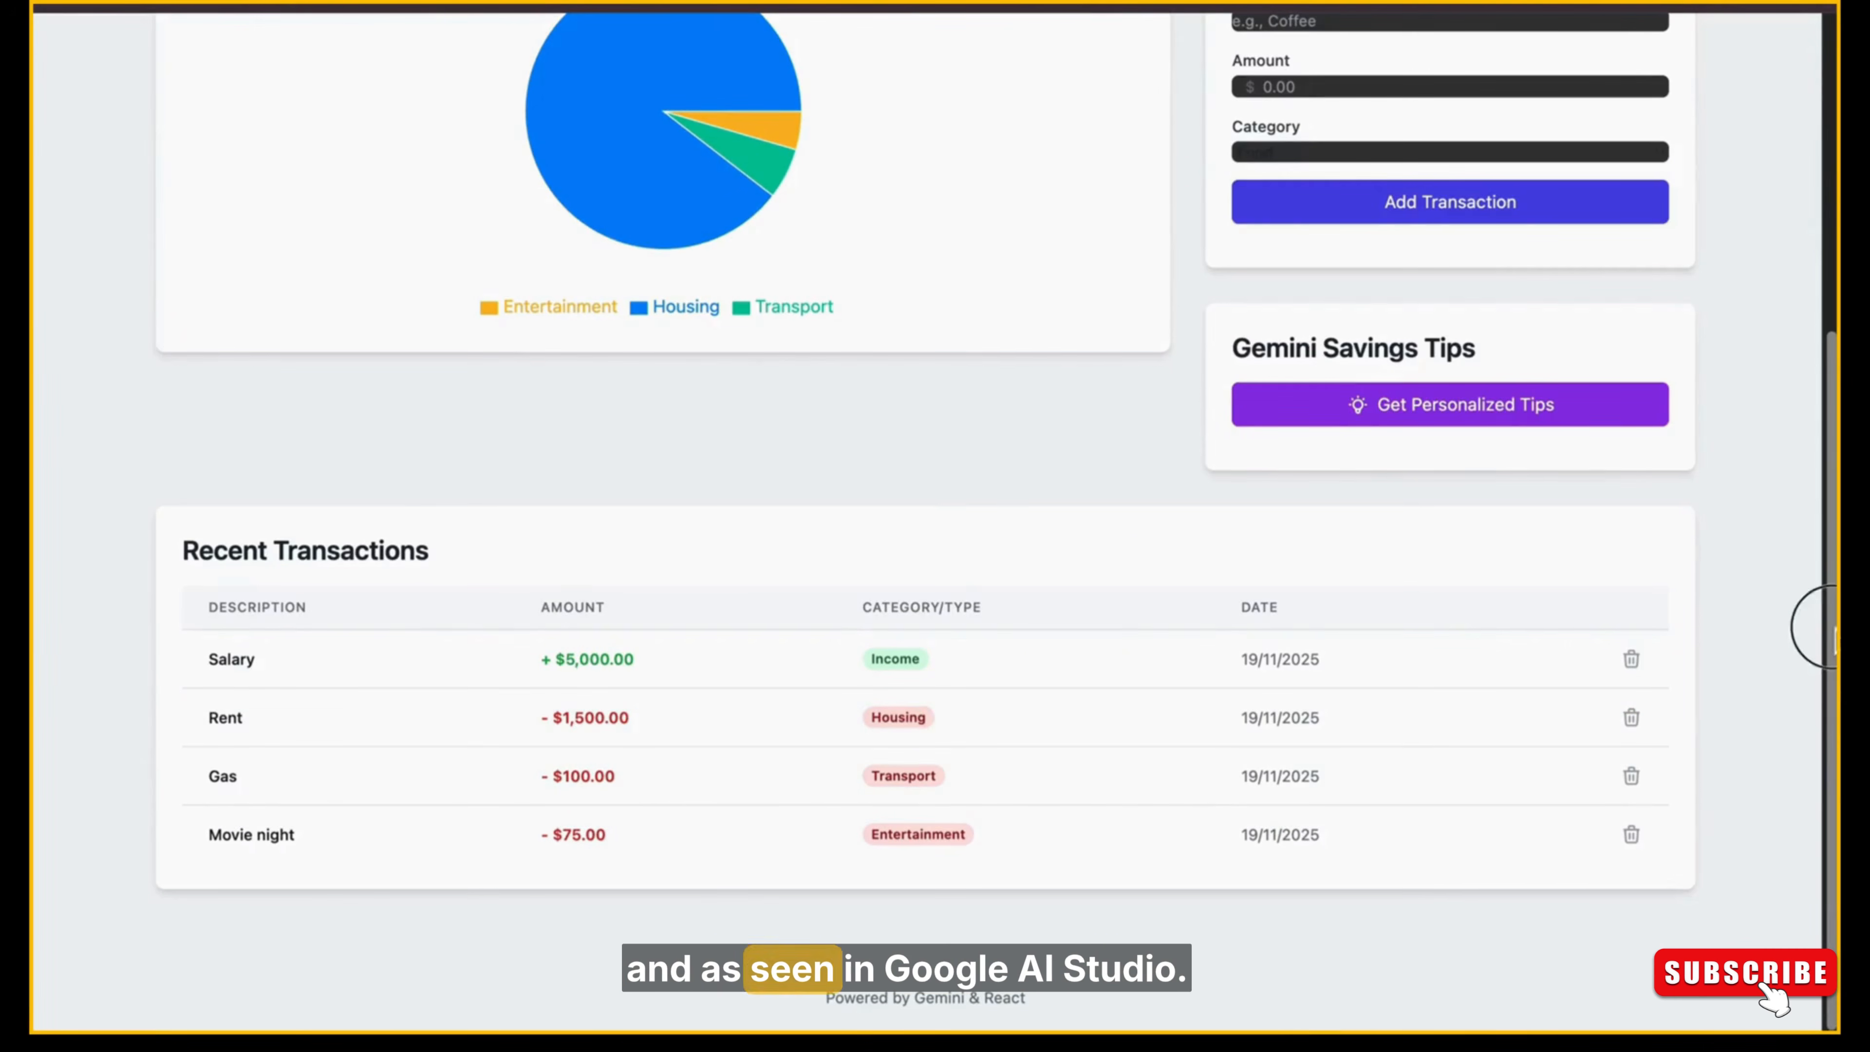
pyautogui.moveTo(1833, 627); pyautogui.dragTo(1833, 597)
pyautogui.click(1649, 771)
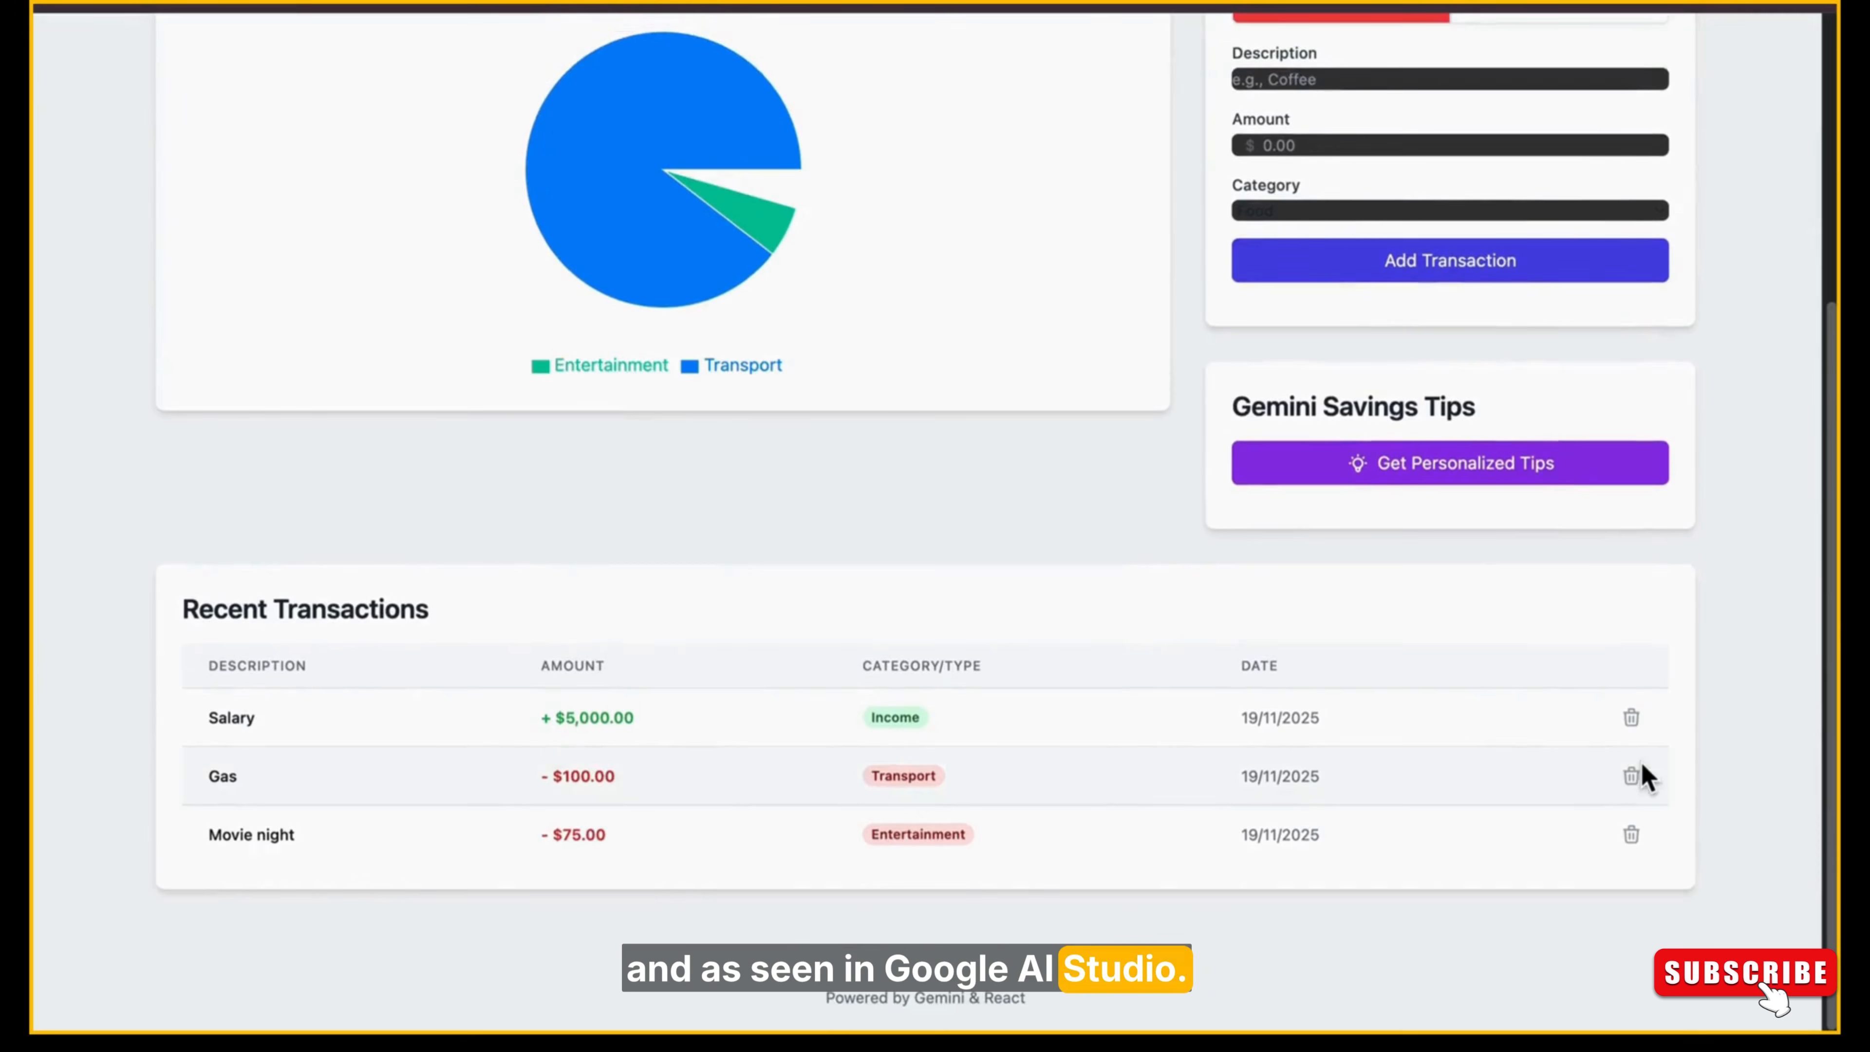
pyautogui.click(1633, 838)
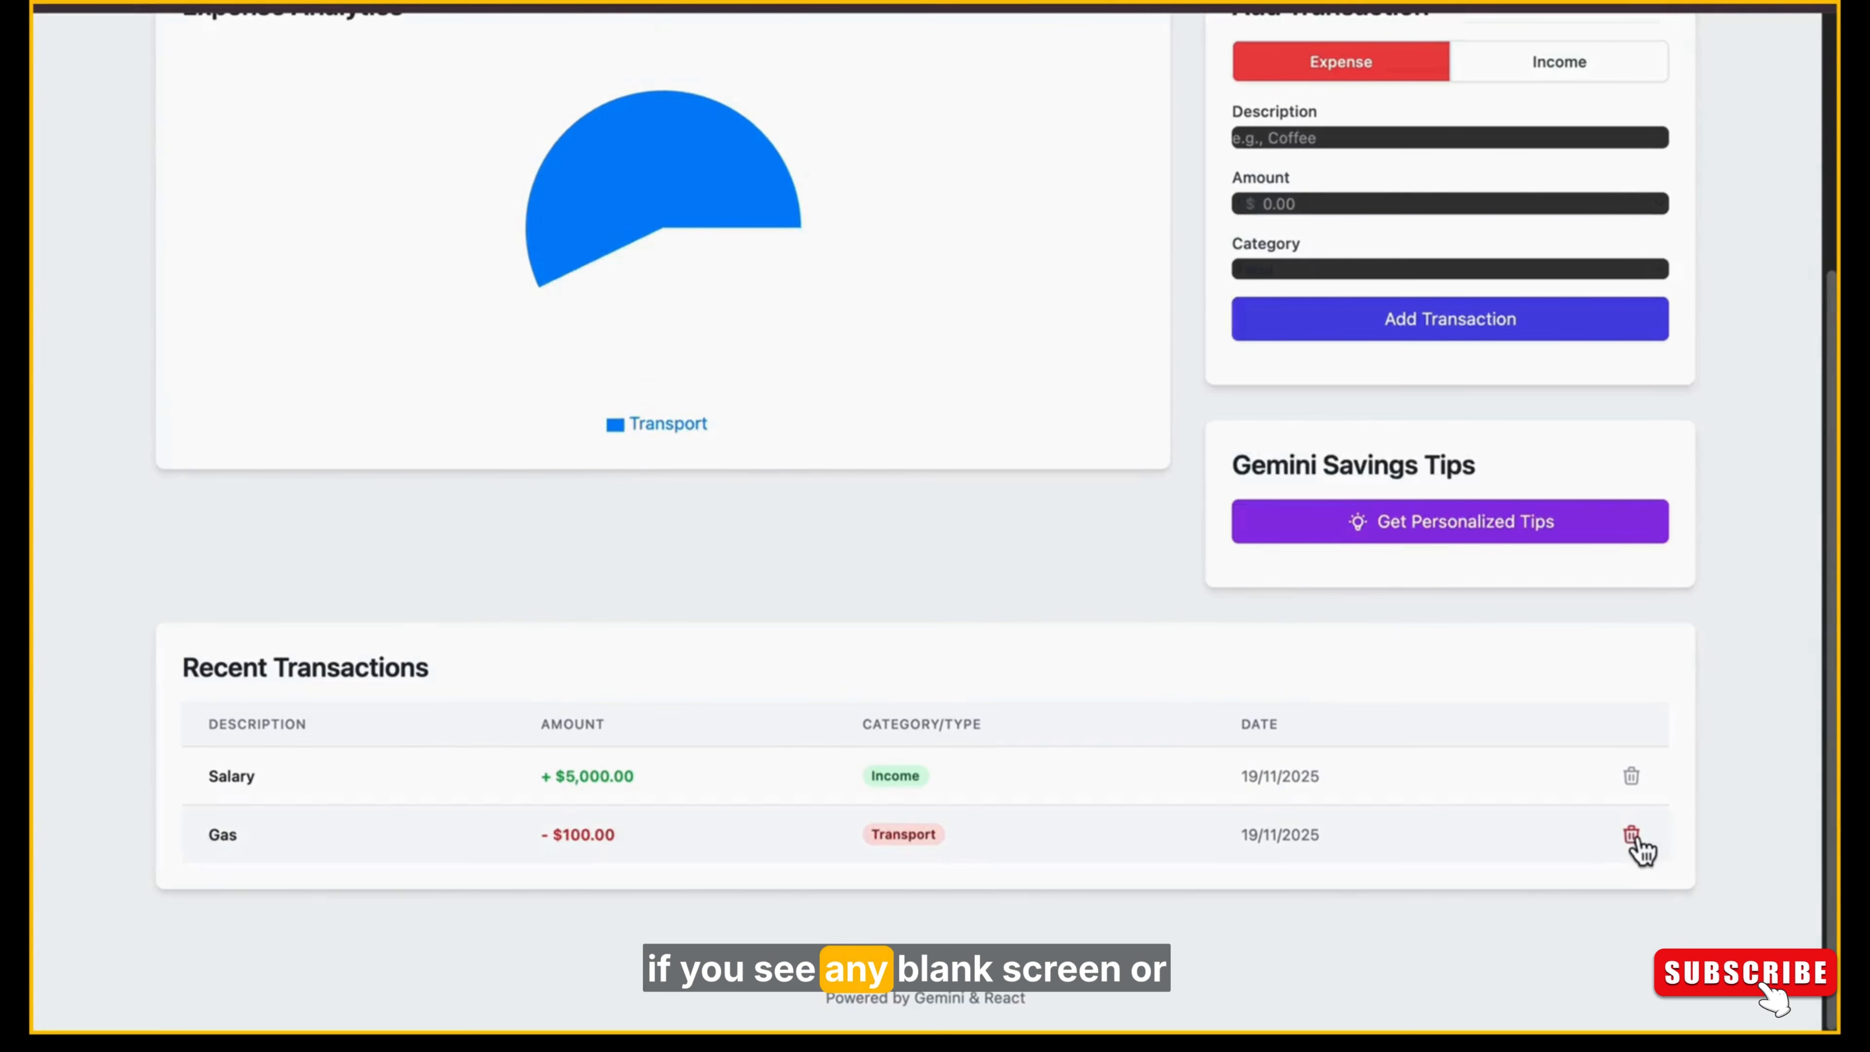
# Test the transaction type toggle in the Add Transaction form and leave it set to Income.
pyautogui.scroll(5, 743, 556)
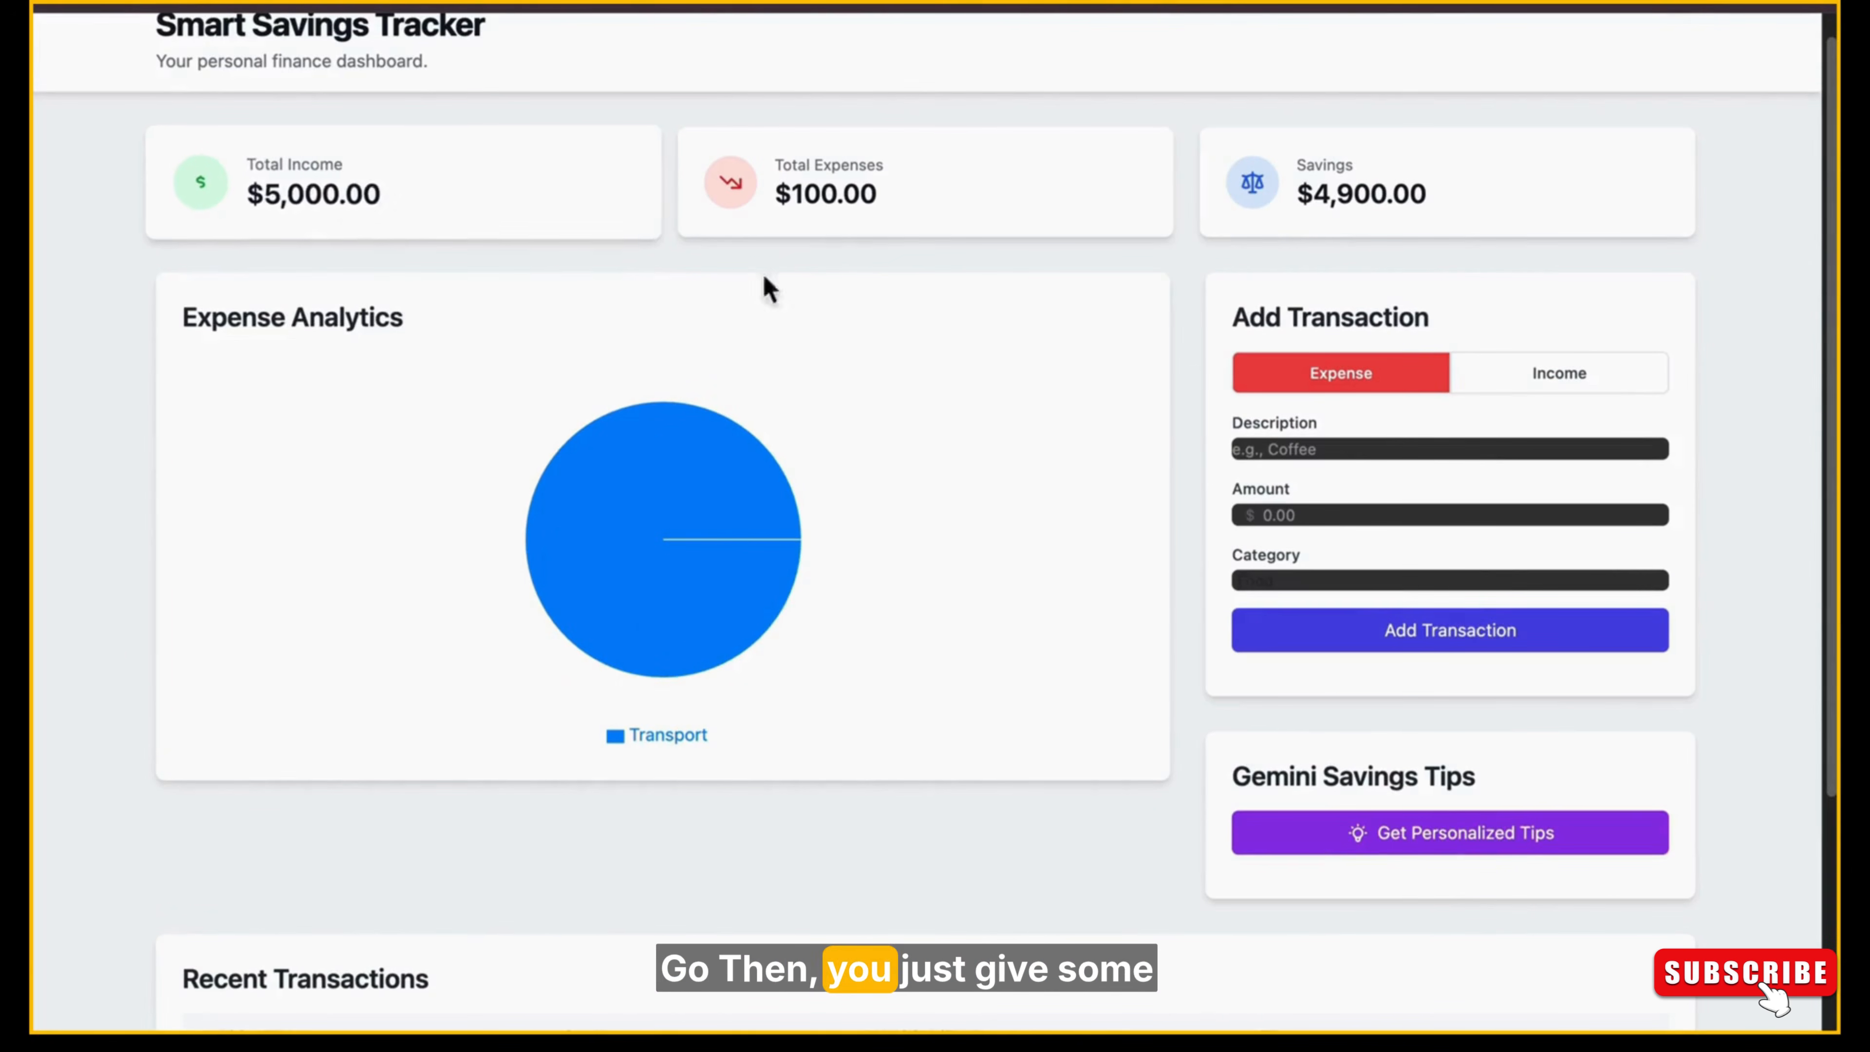
pyautogui.click(1554, 376)
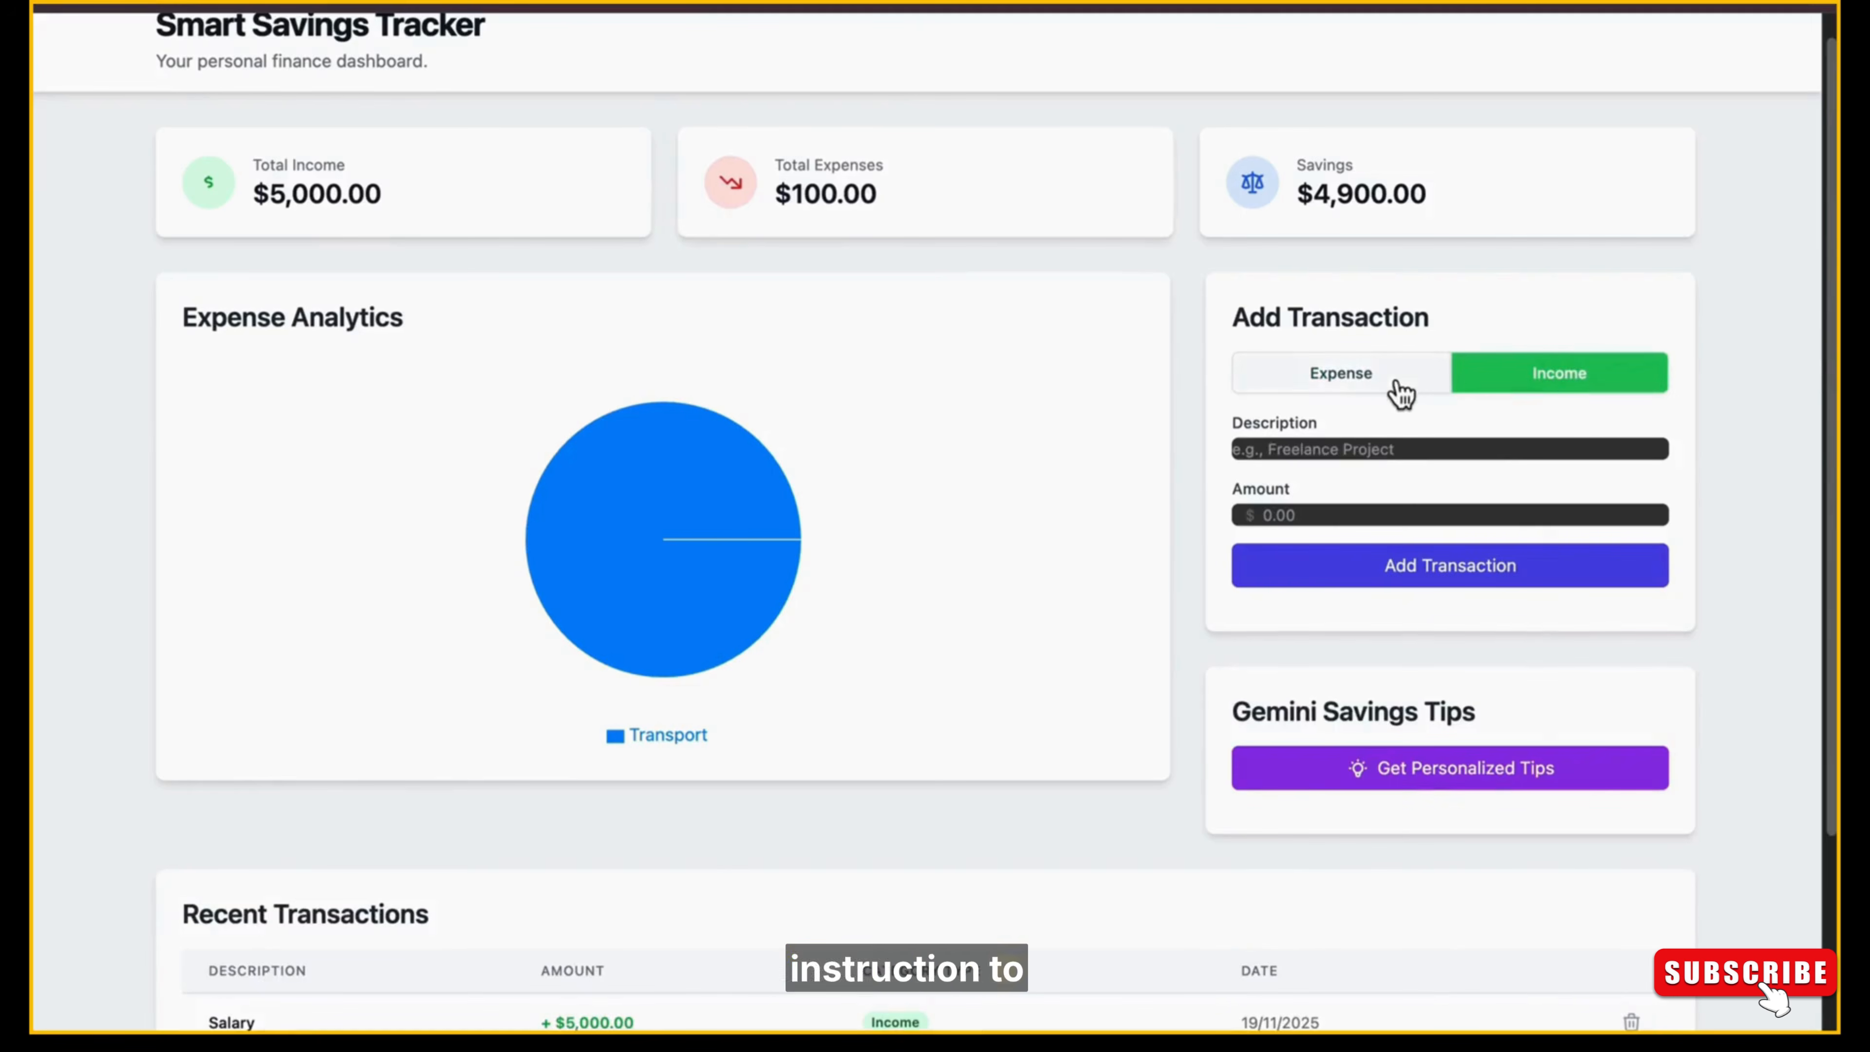
pyautogui.click(1402, 391)
pyautogui.click(1583, 391)
# Request personalized tips in the Gemini Savings Tips card and look over the dashboard for the response.
pyautogui.scroll(-2, 1831, 501)
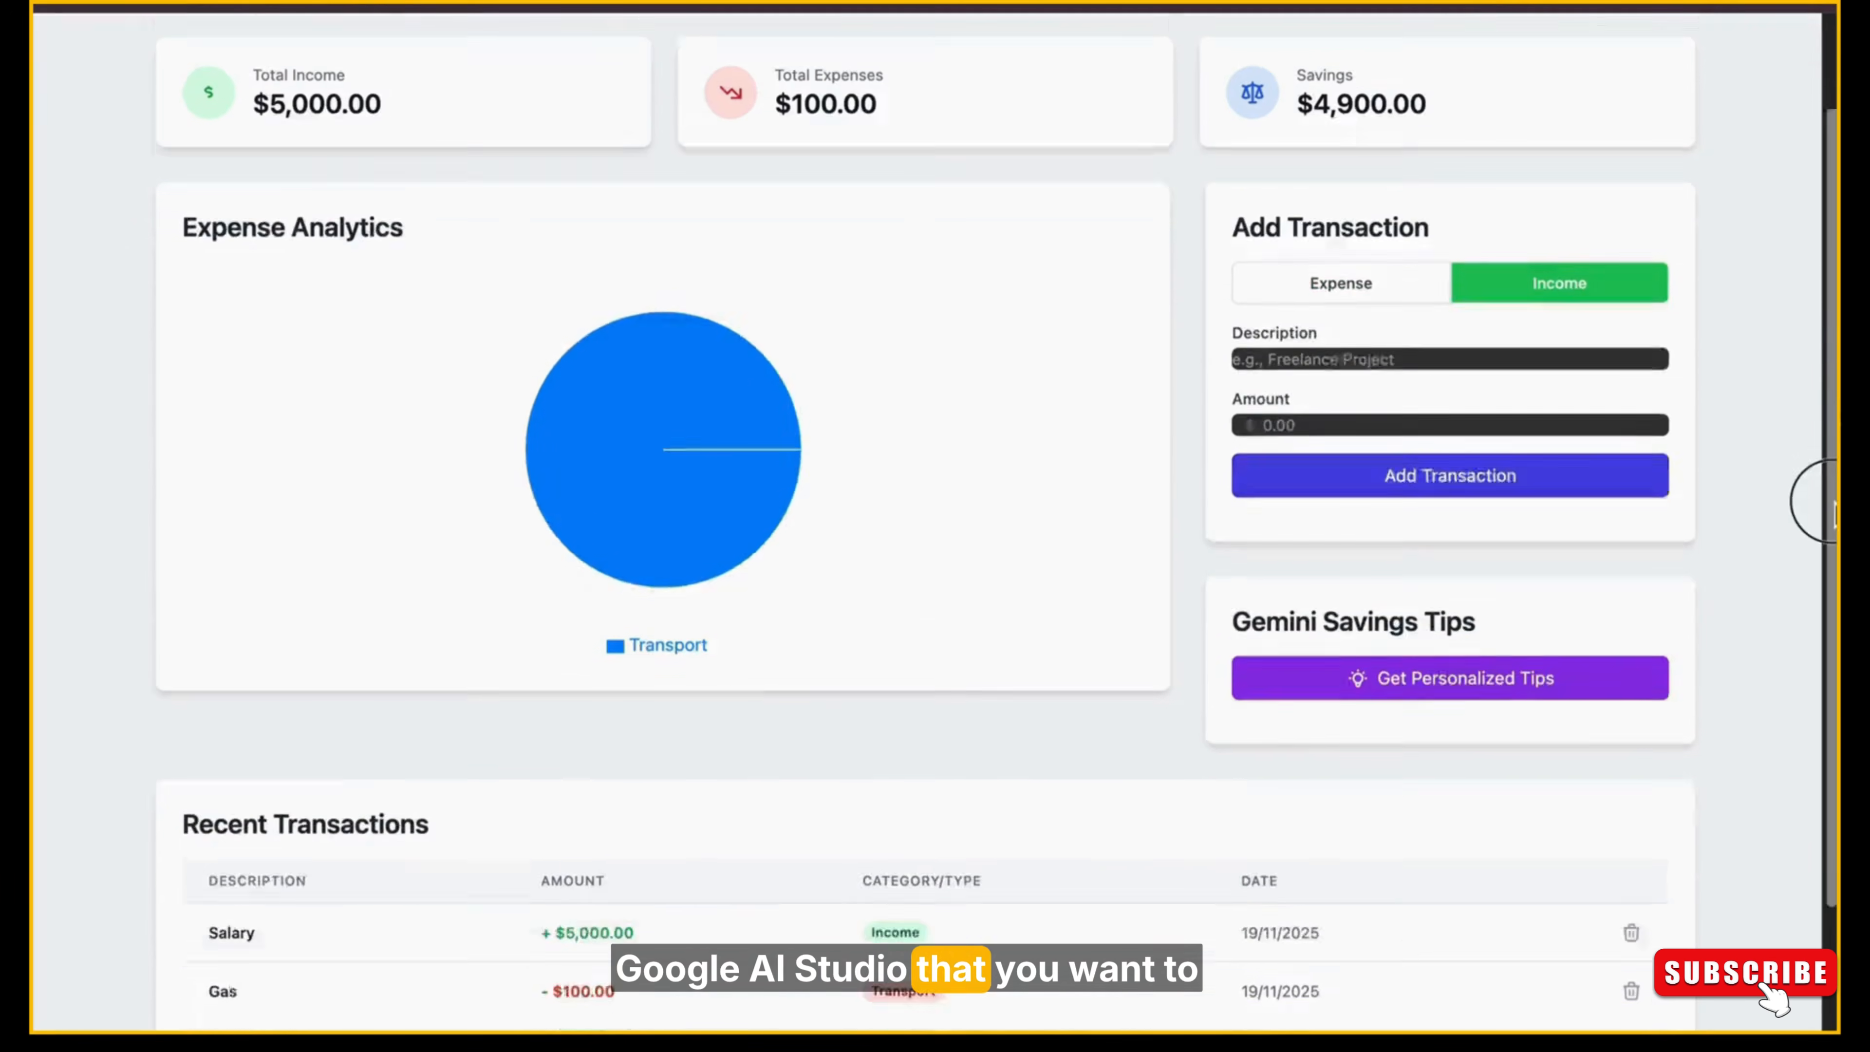
pyautogui.scroll(-2, 1831, 508)
pyautogui.click(1456, 578)
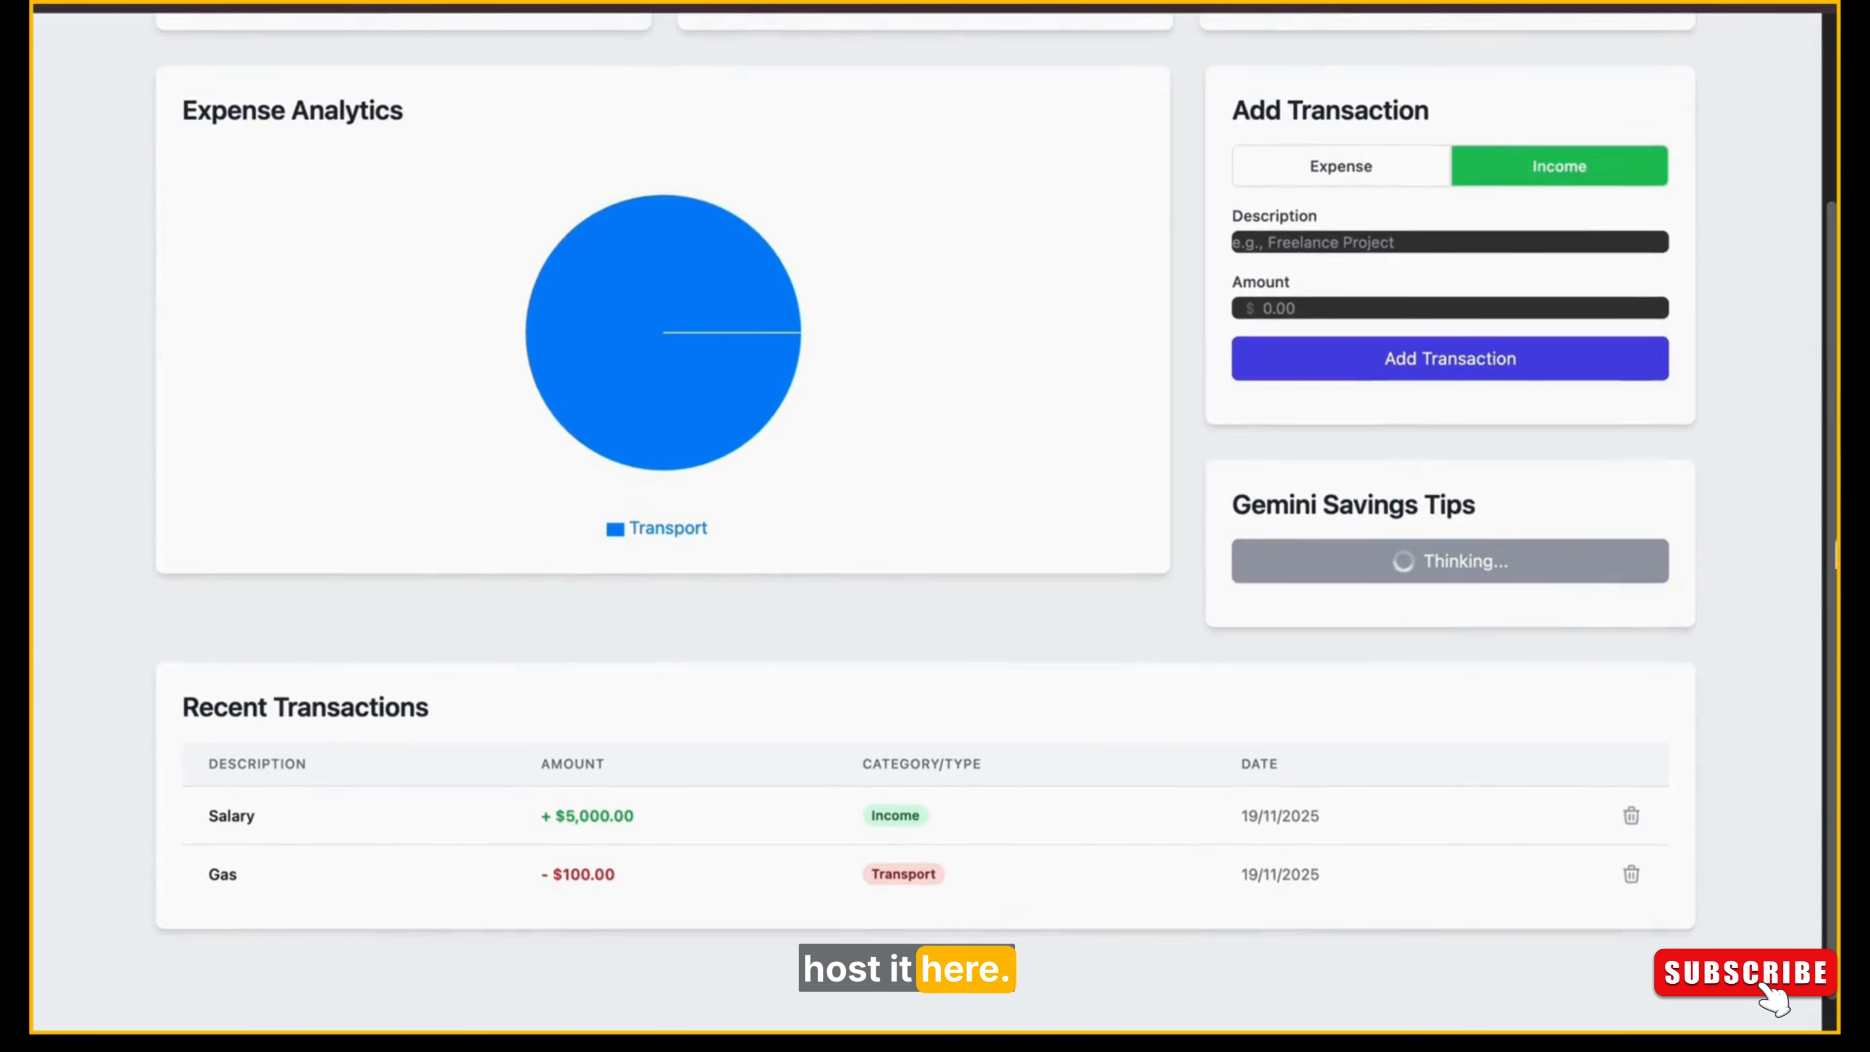
pyautogui.scroll(5, 1807, 545)
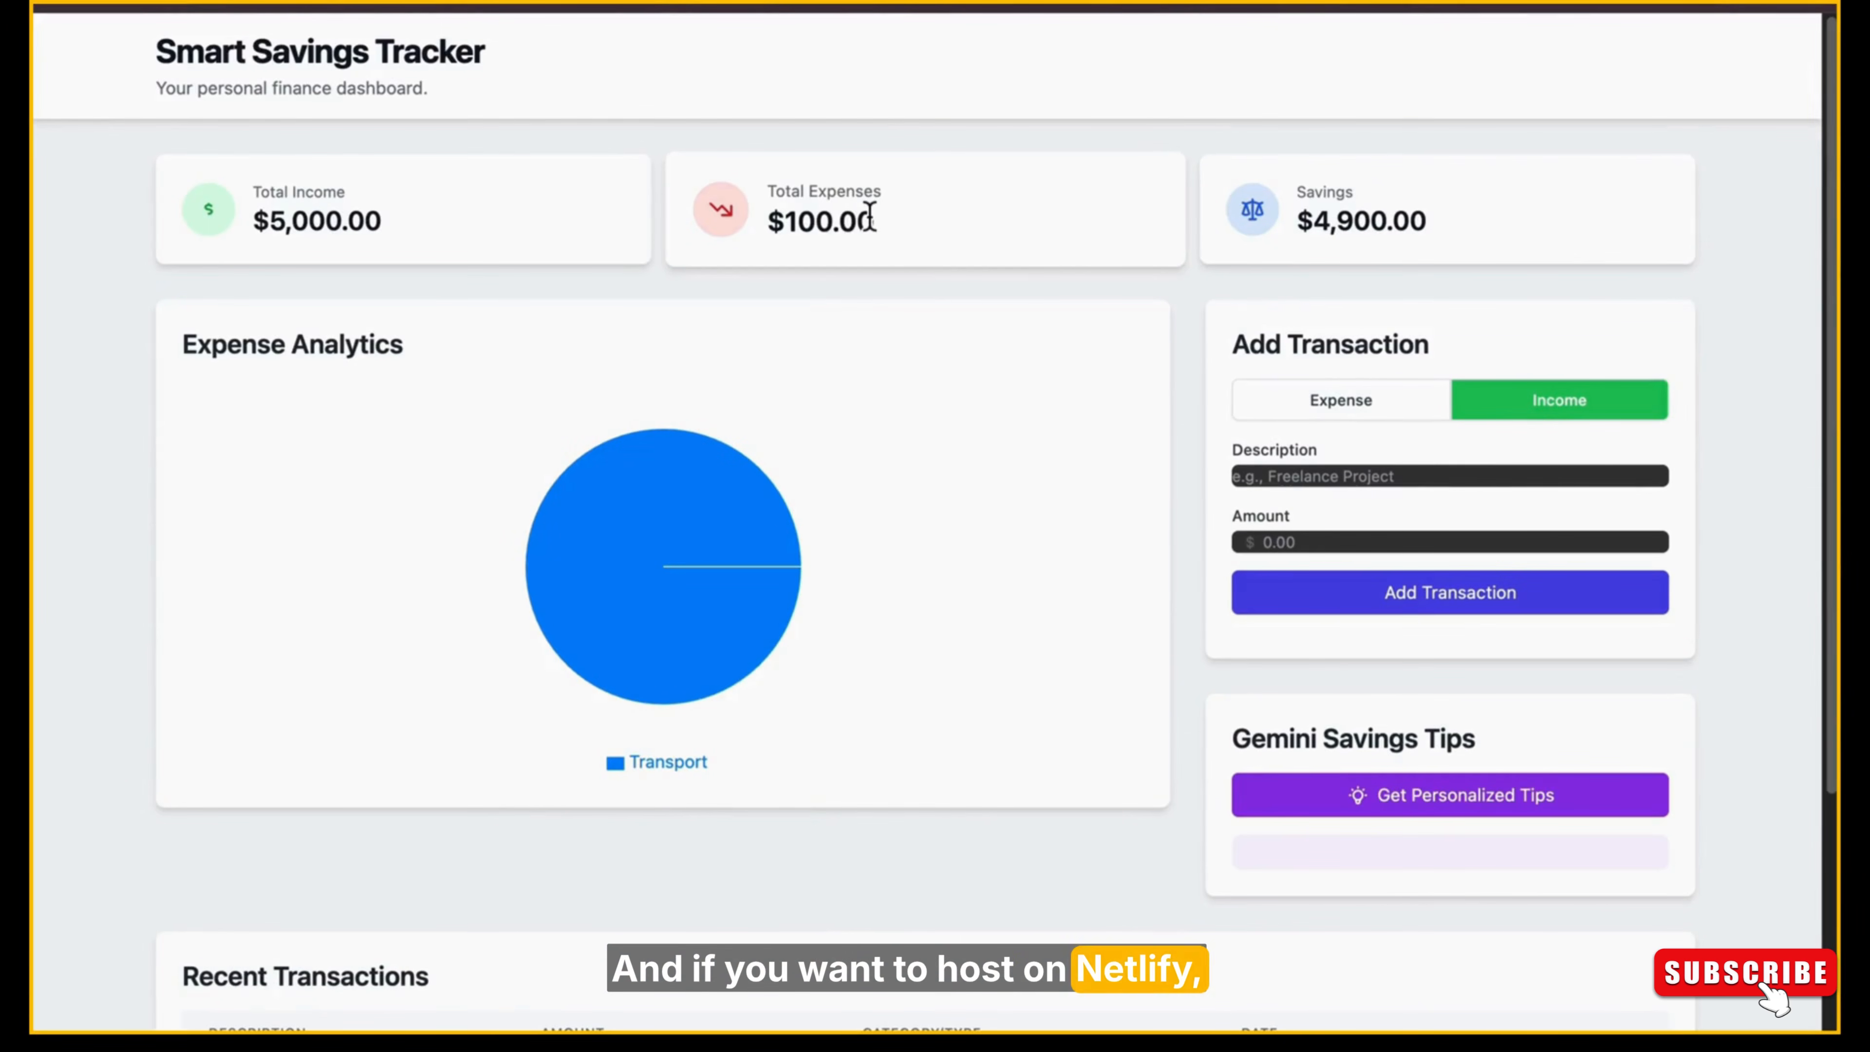
pyautogui.scroll(-5, 1778, 93)
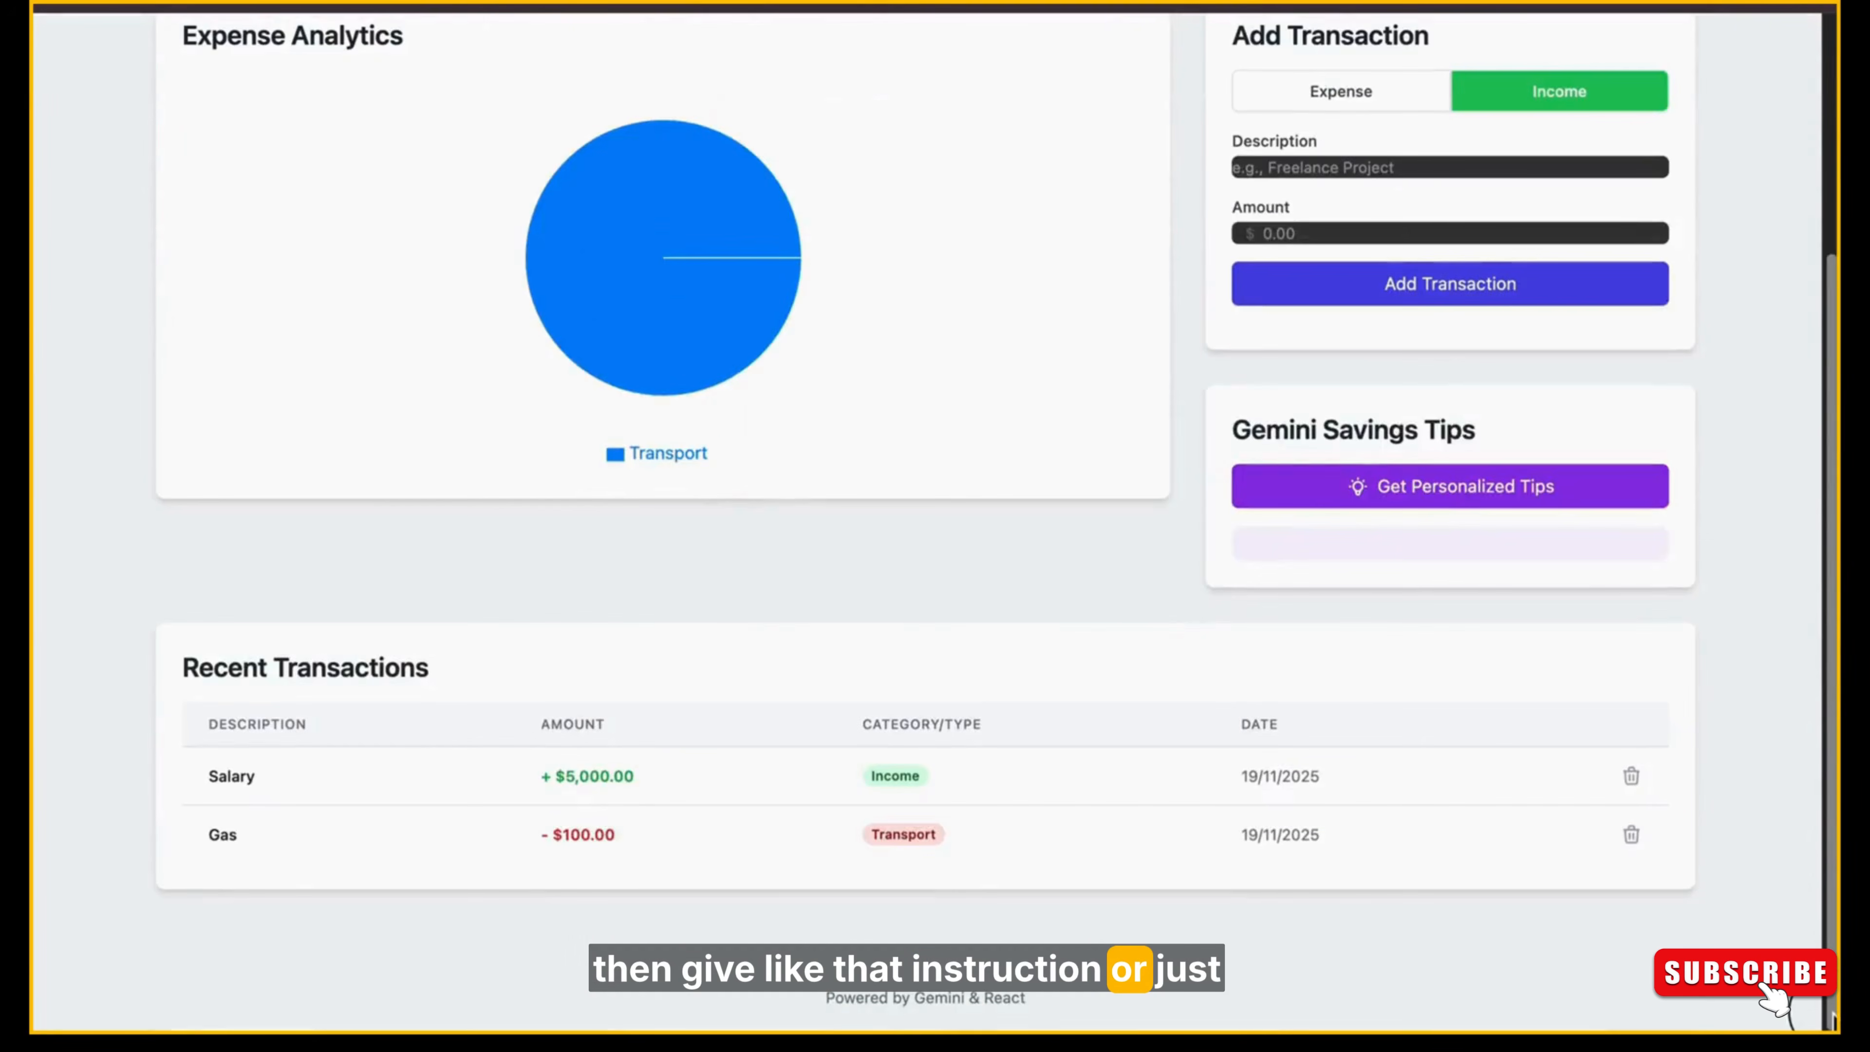
# Return from the hosted site to the profound-dasik-dfa01a project overview in Netlify.
pyautogui.scroll(5, 1778, 92)
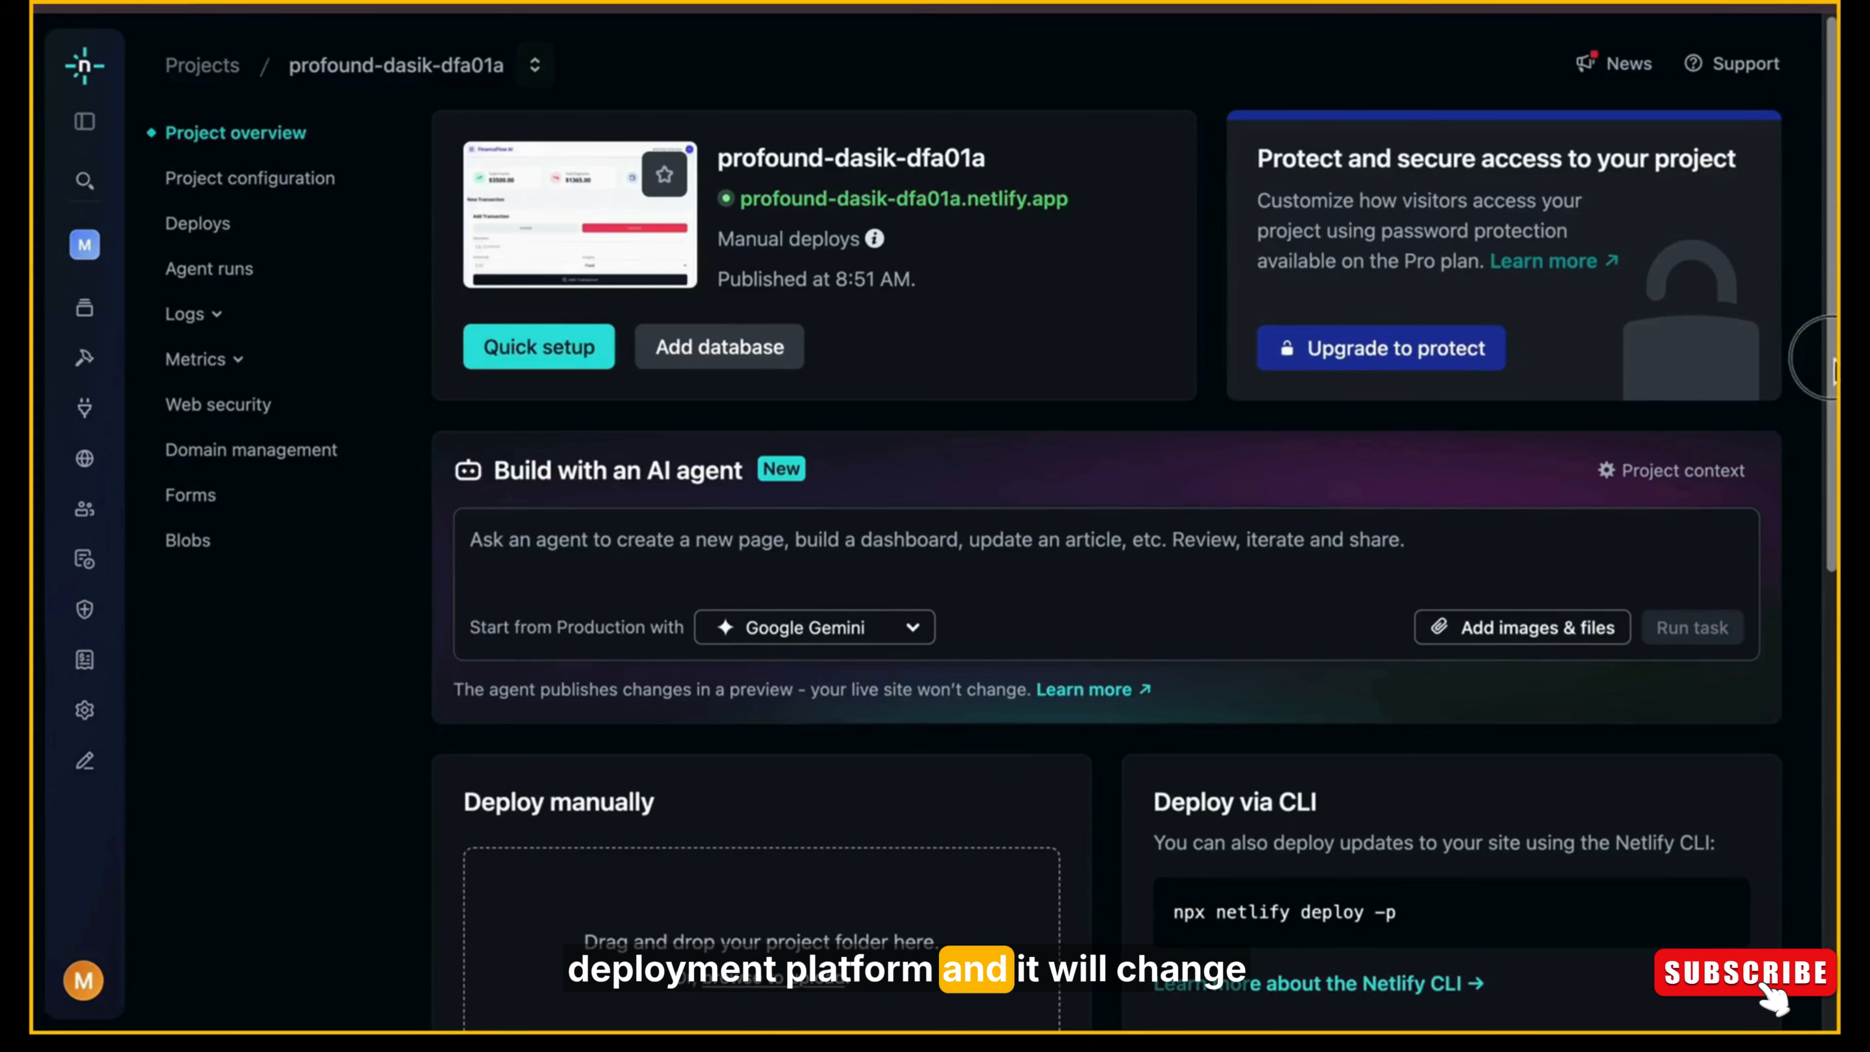
pyautogui.moveTo(1832, 359); pyautogui.dragTo(1795, 300)
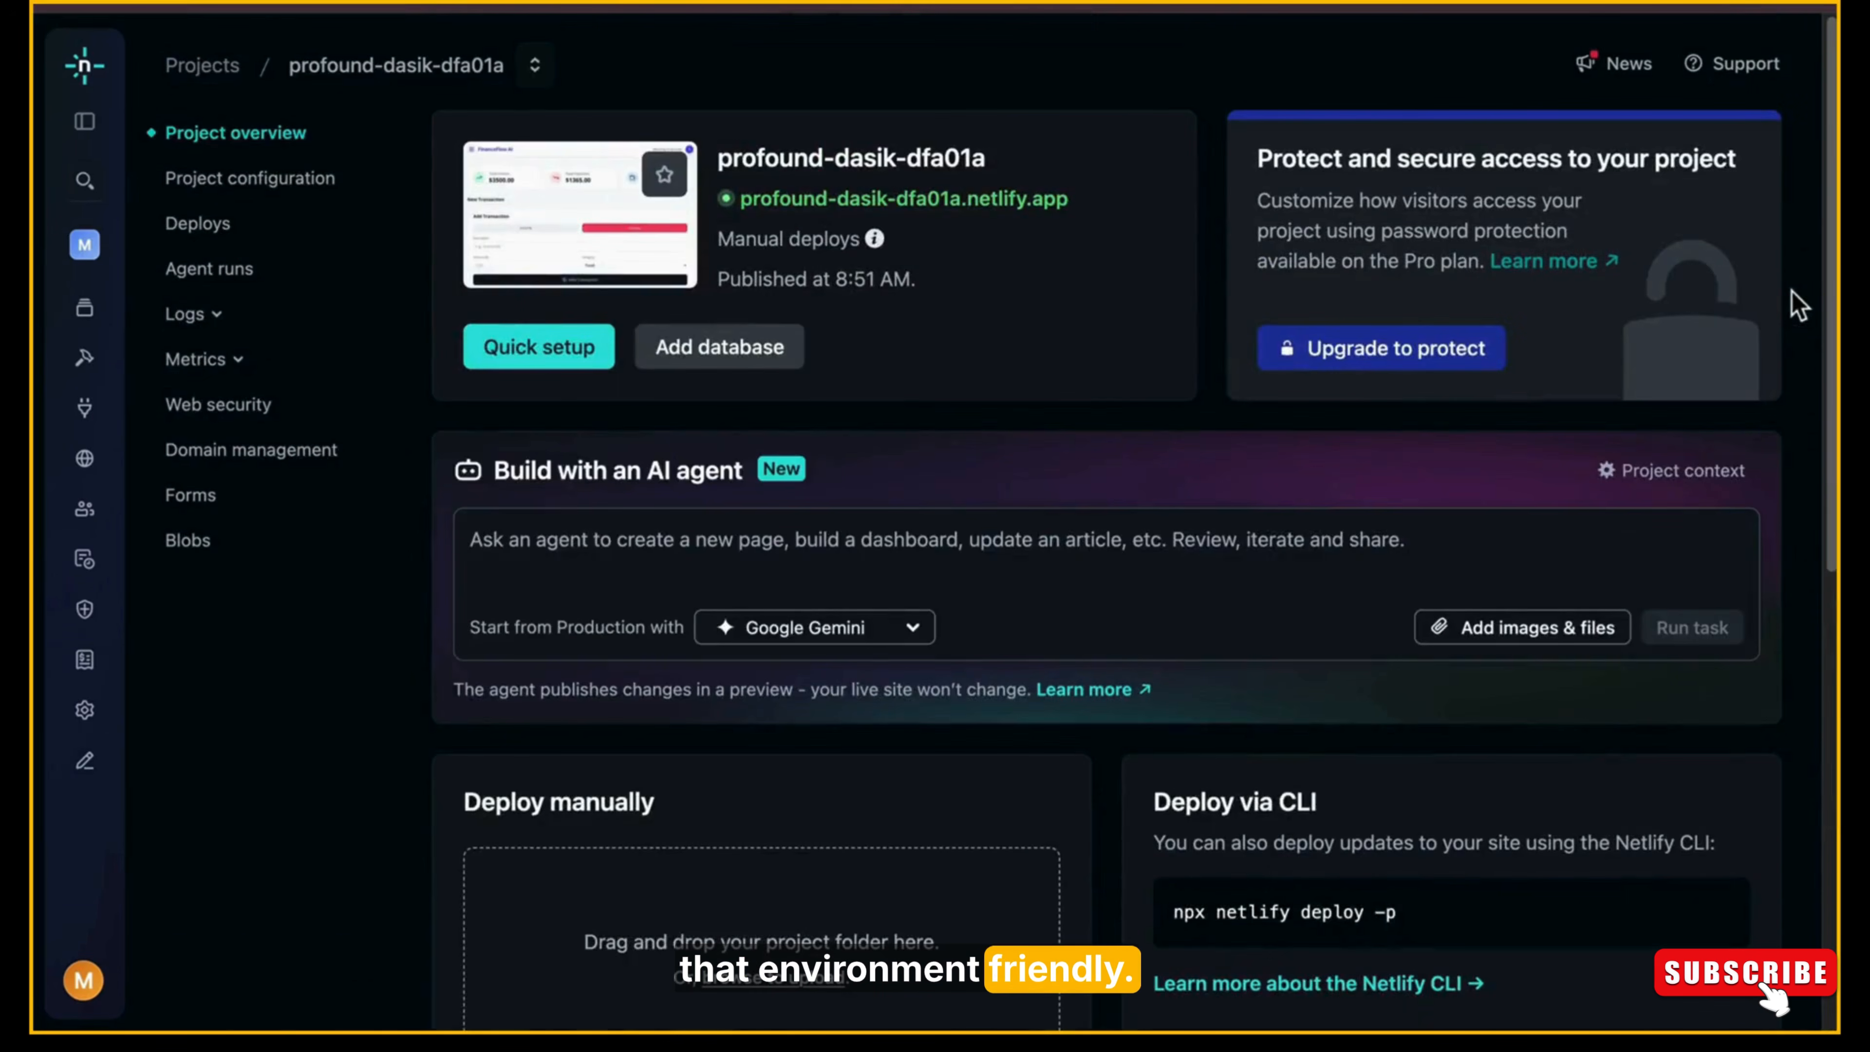